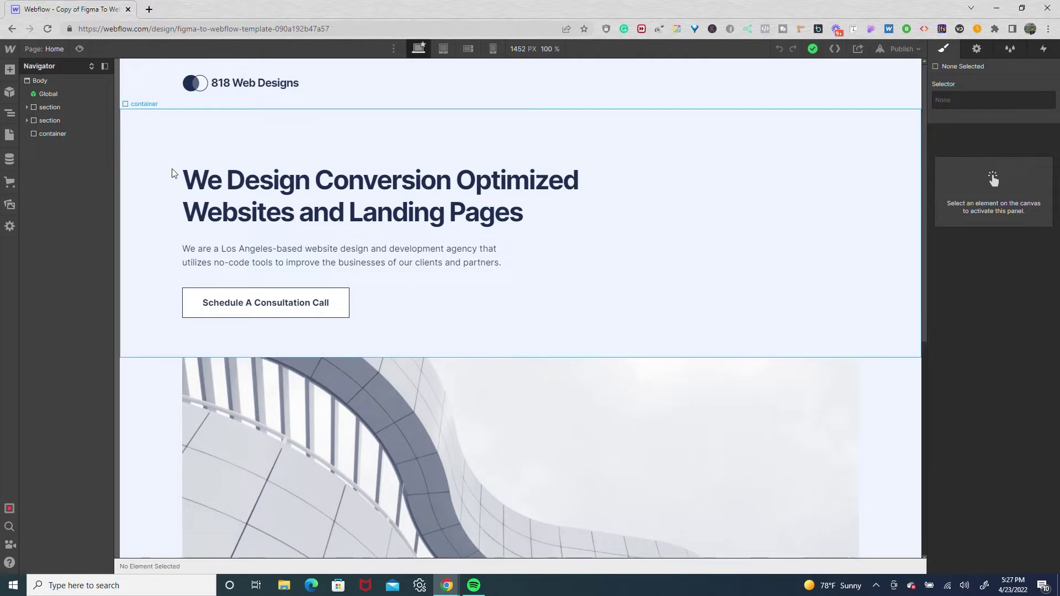
- Add a div block inside the nav container beside the logo and give it the class menu-wrapper
click(319, 71)
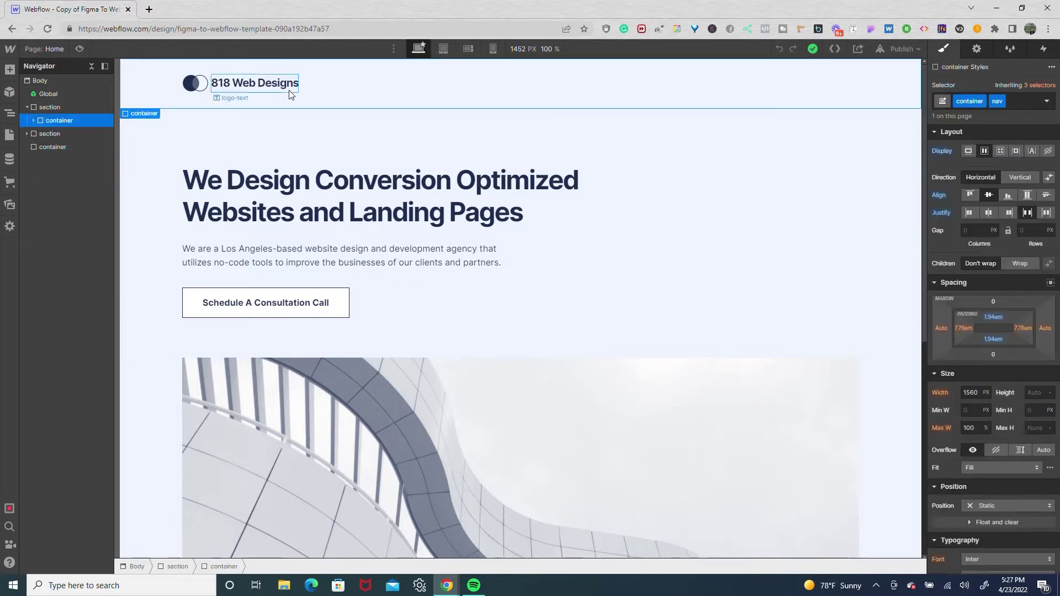
click(34, 121)
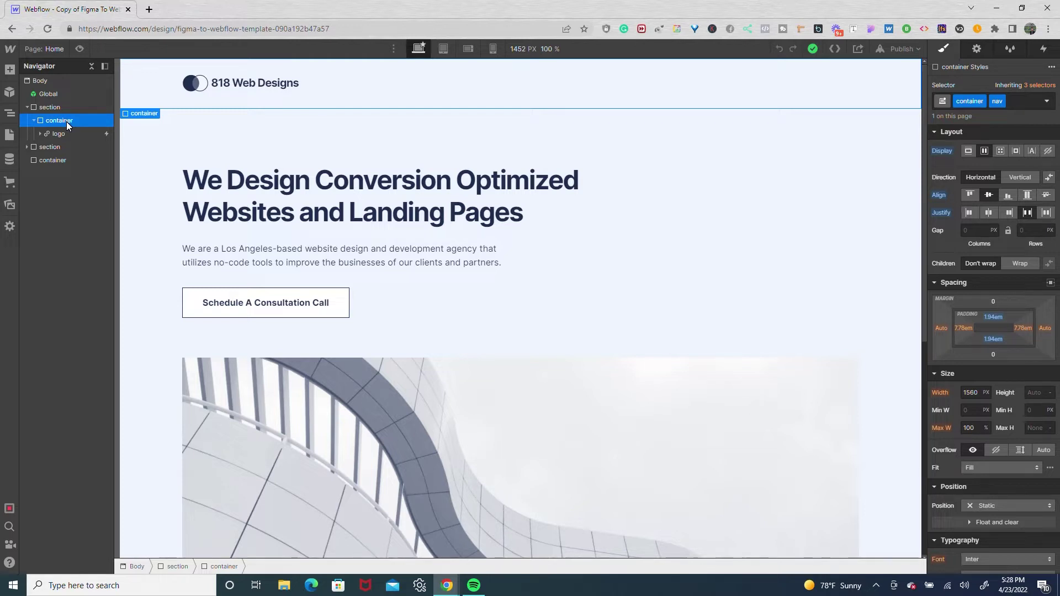
key(ctrl+e)
text(d)
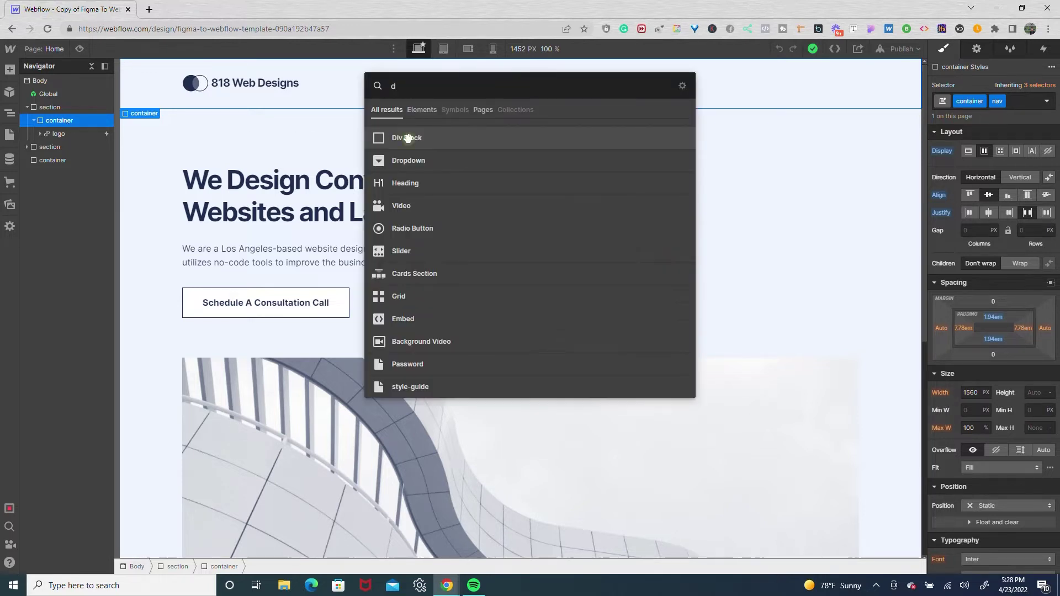
click(408, 138)
click(976, 102)
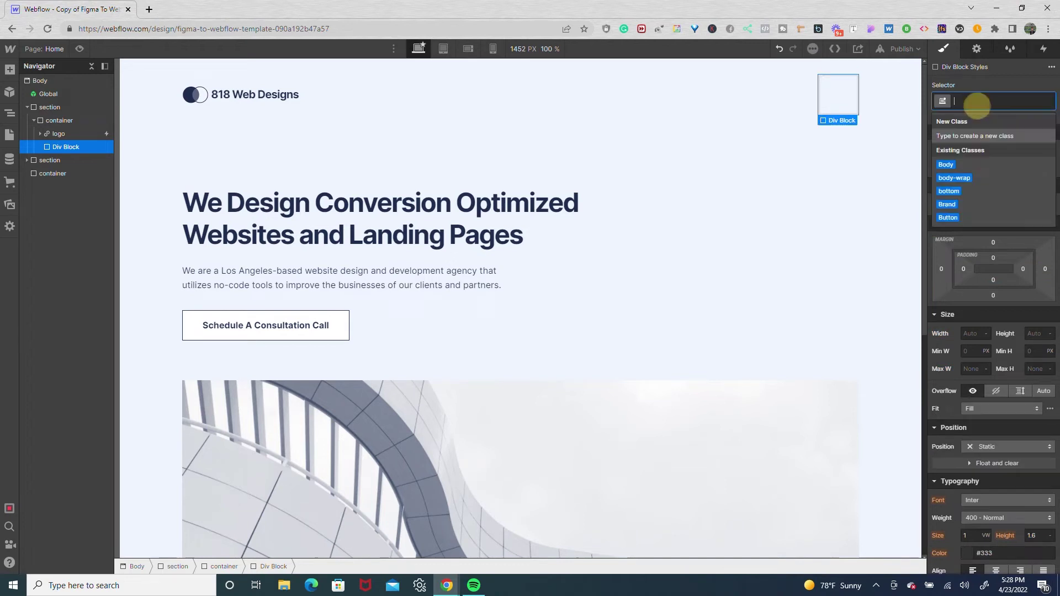
text(men)
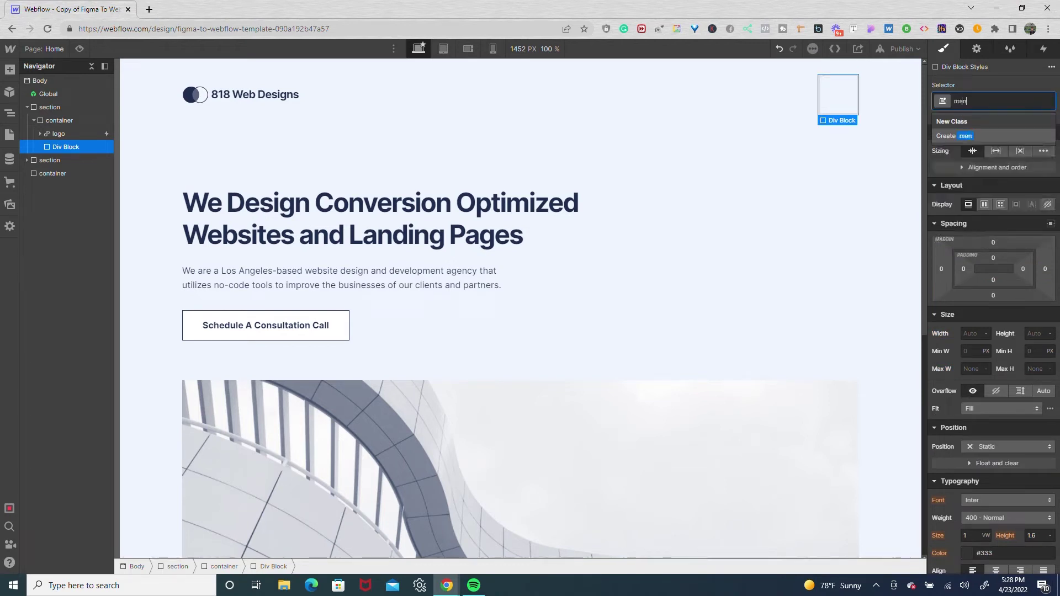
text(u-wrapper)
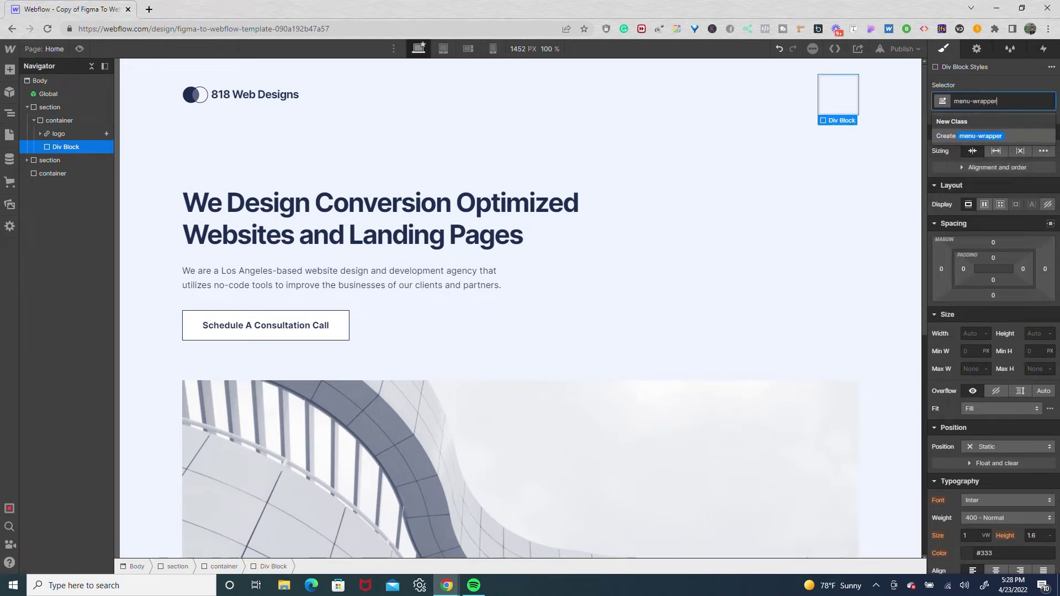
key(Return)
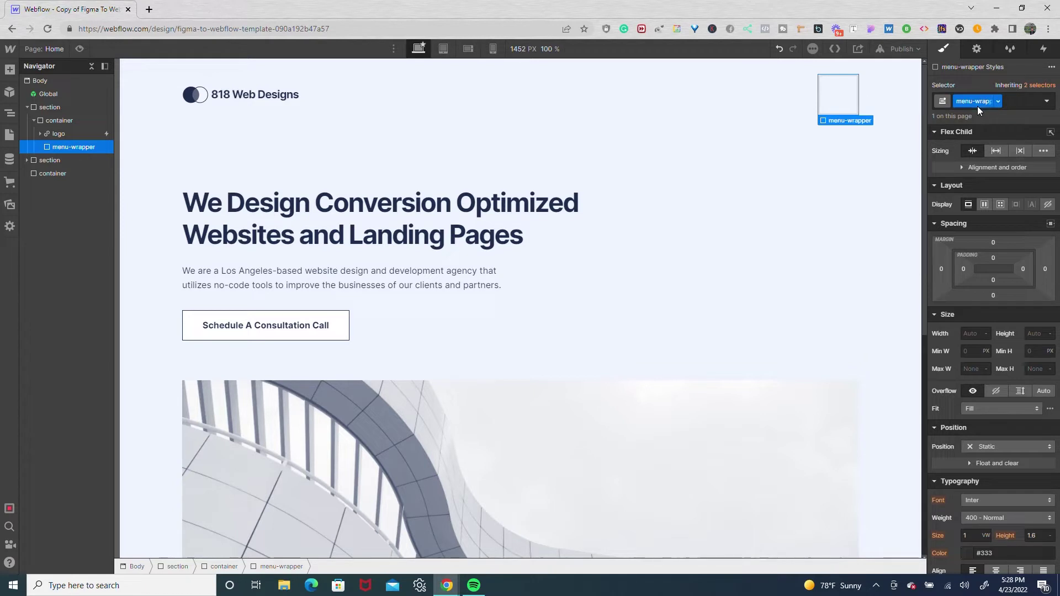
- Make the menu-wrapper a vertical flex layout with both align and justify set to center
click(984, 206)
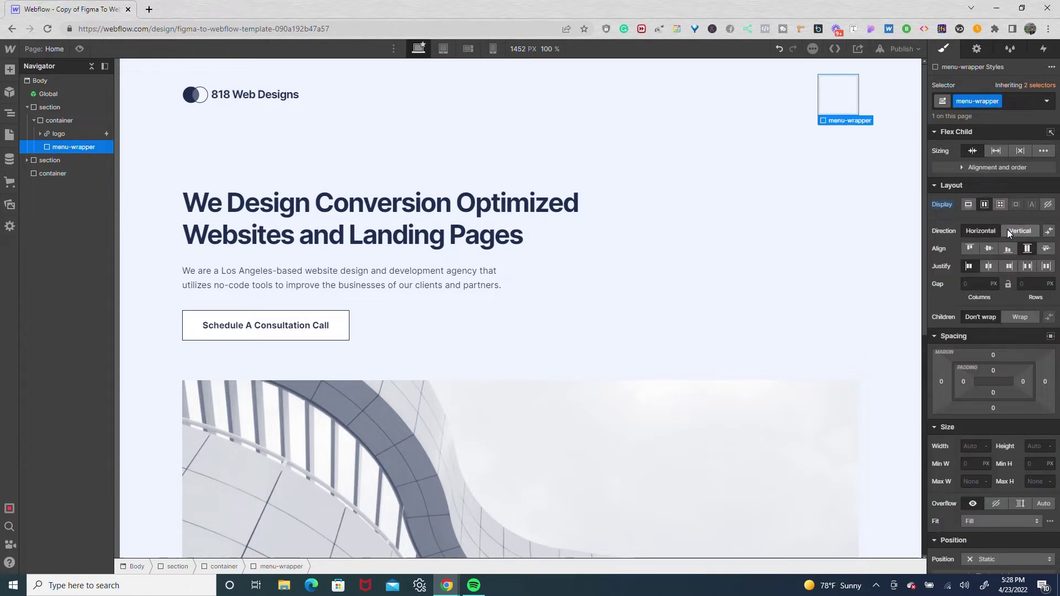
click(993, 249)
click(991, 266)
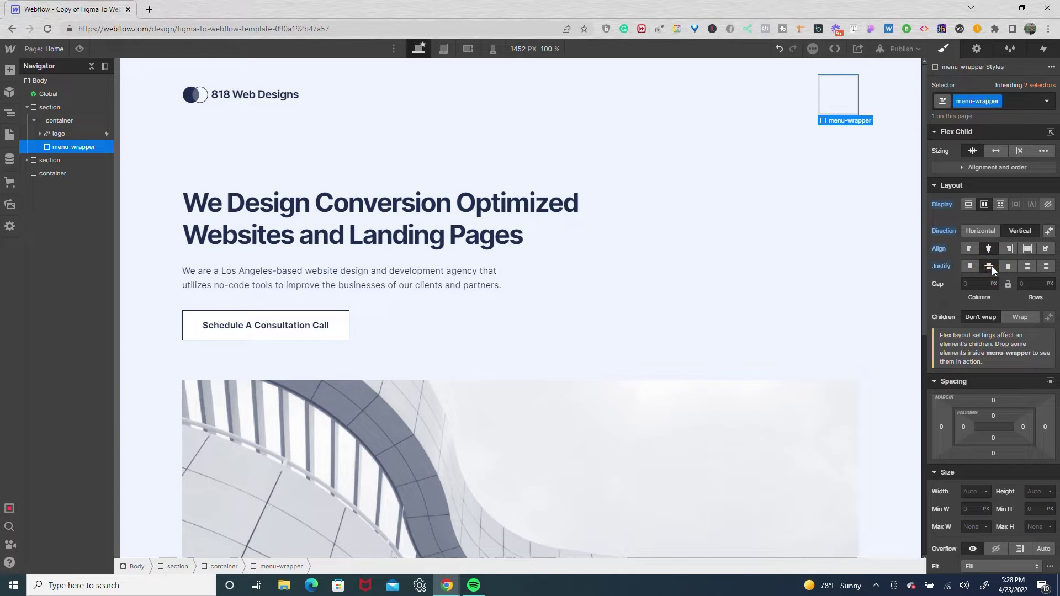
- Set the menu-wrapper's width and height to 40 px each
click(971, 491)
text(40)
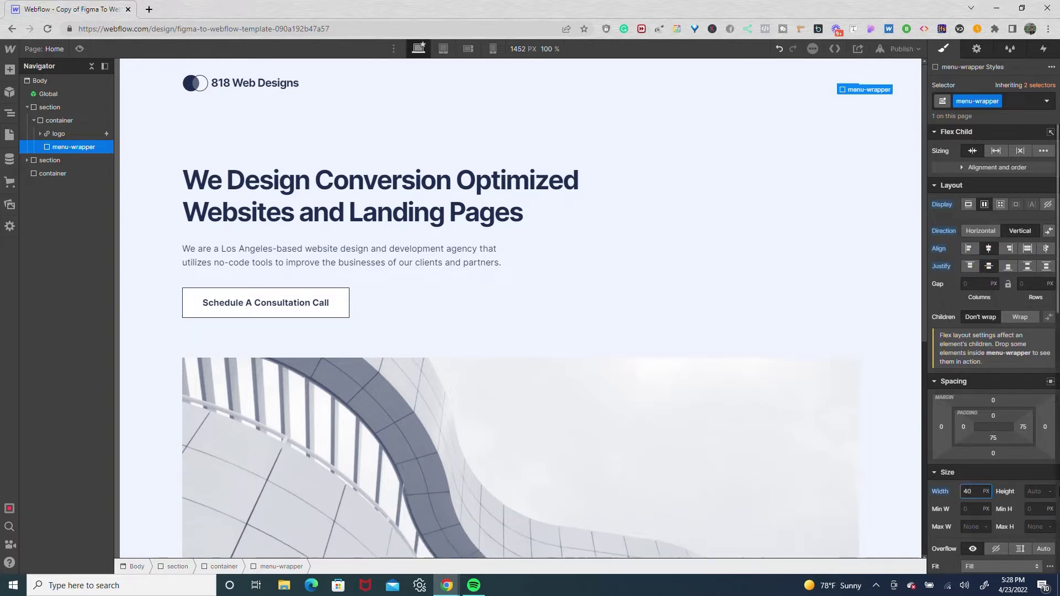
click(1037, 492)
text(40)
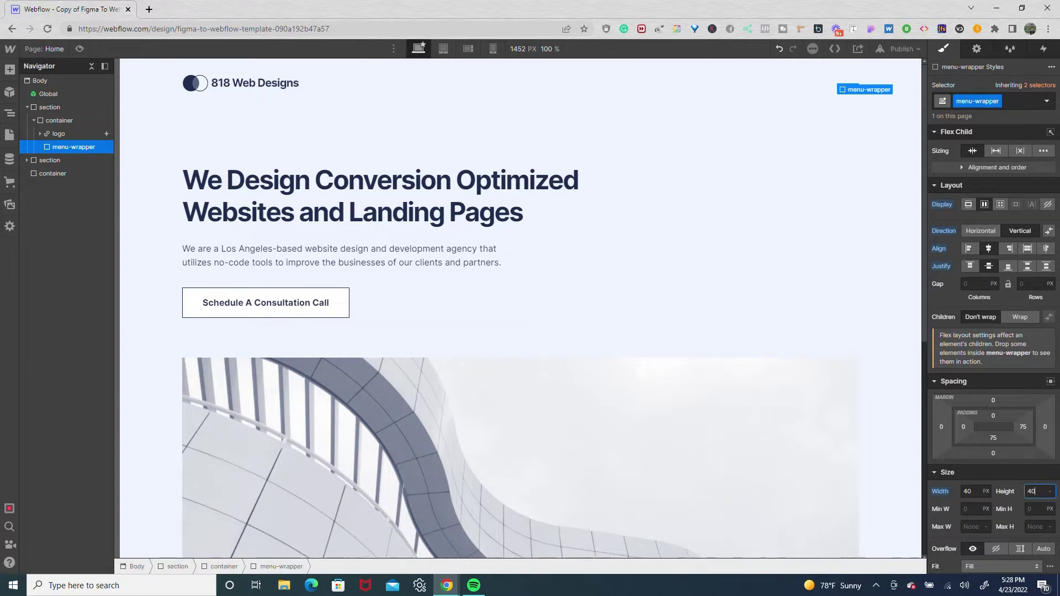
key(Return)
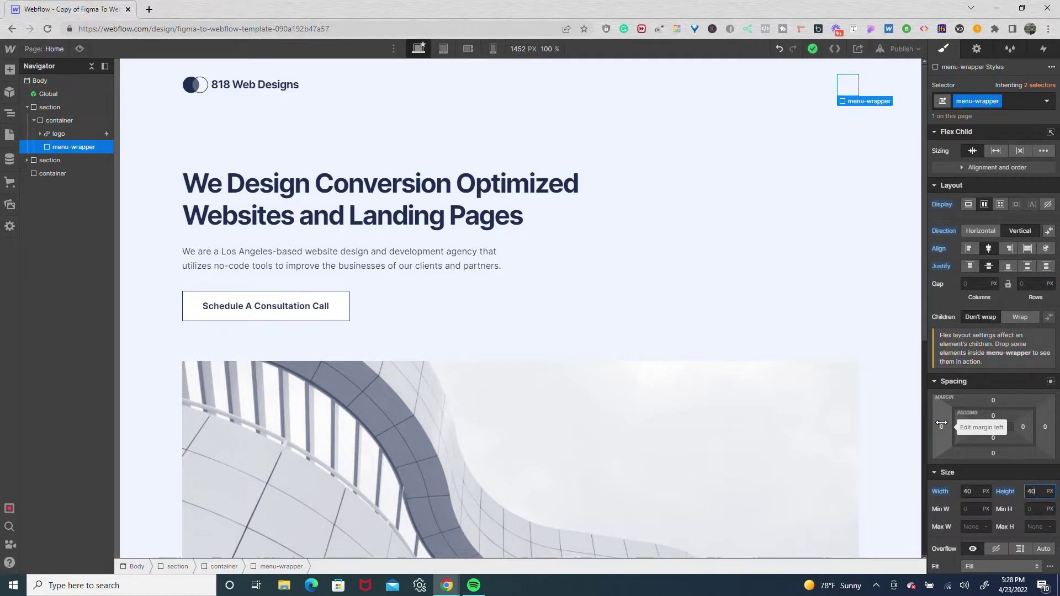
- Add a div block inside the menu-wrapper and give it the class top
key(ctrl+e)
text(d)
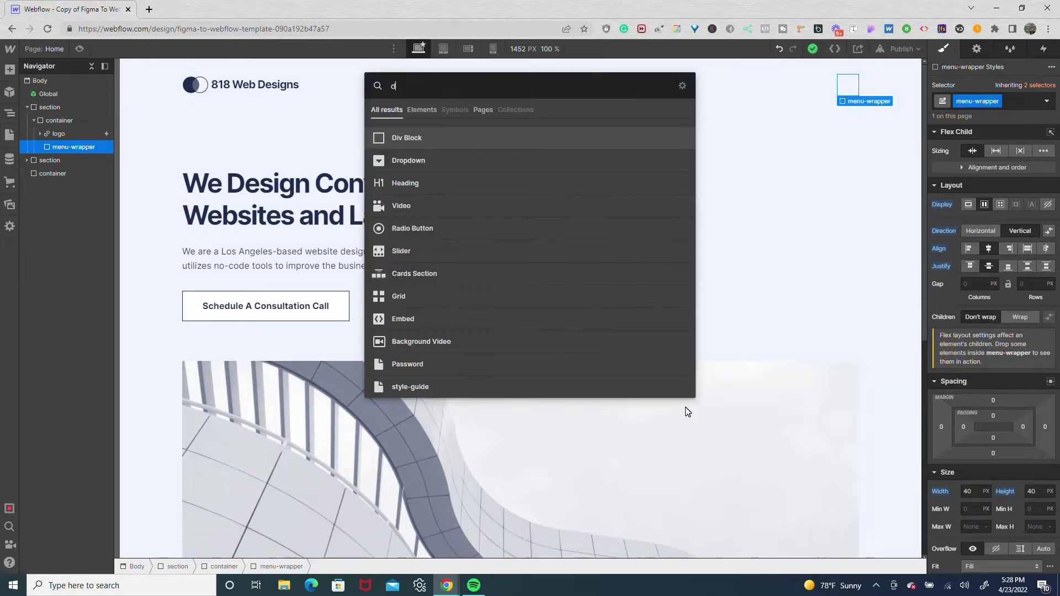
click(634, 138)
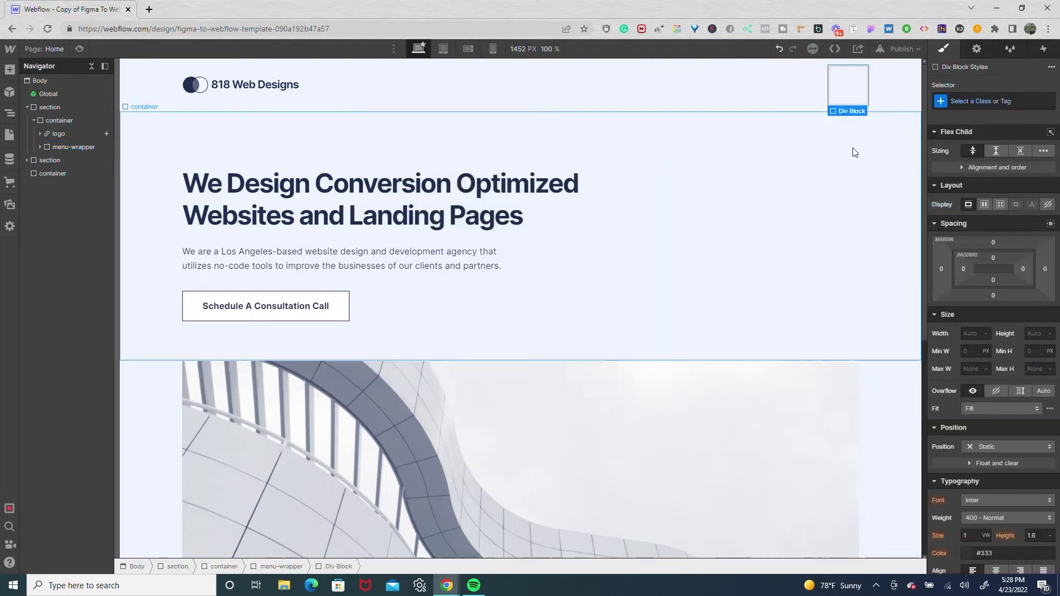
click(972, 101)
text(top)
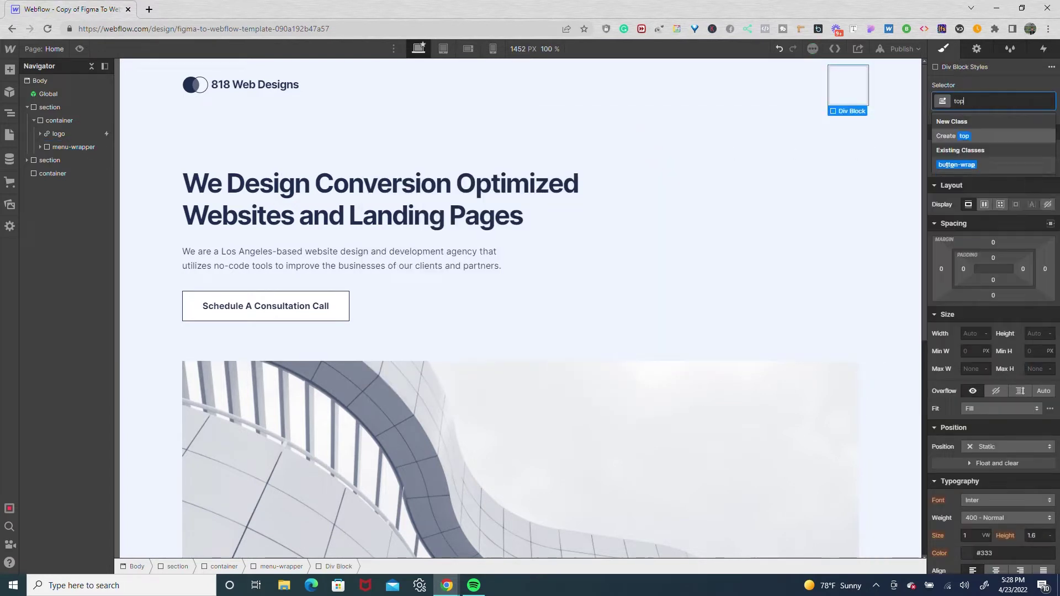
key(Return)
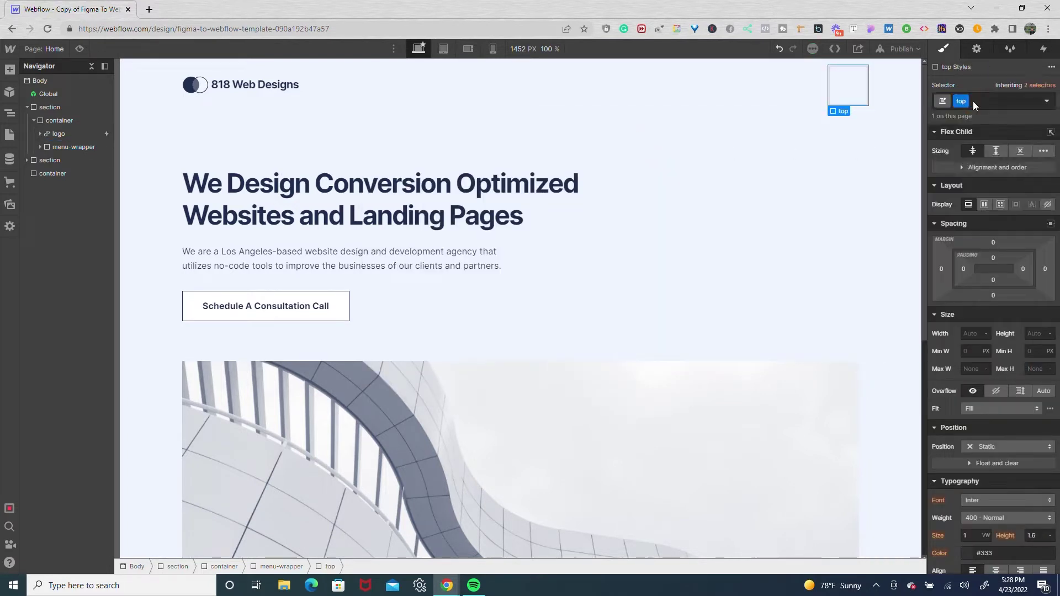
- Size the top div as a thin line, 24 px wide and 2 px high
click(964, 334)
key(Return)
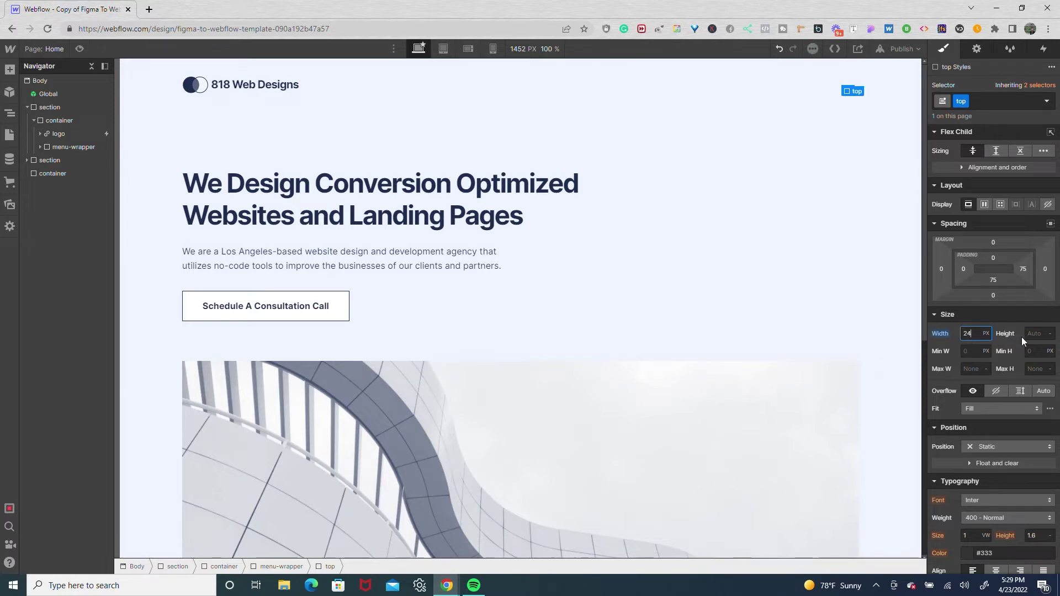
key(Tab)
text(2)
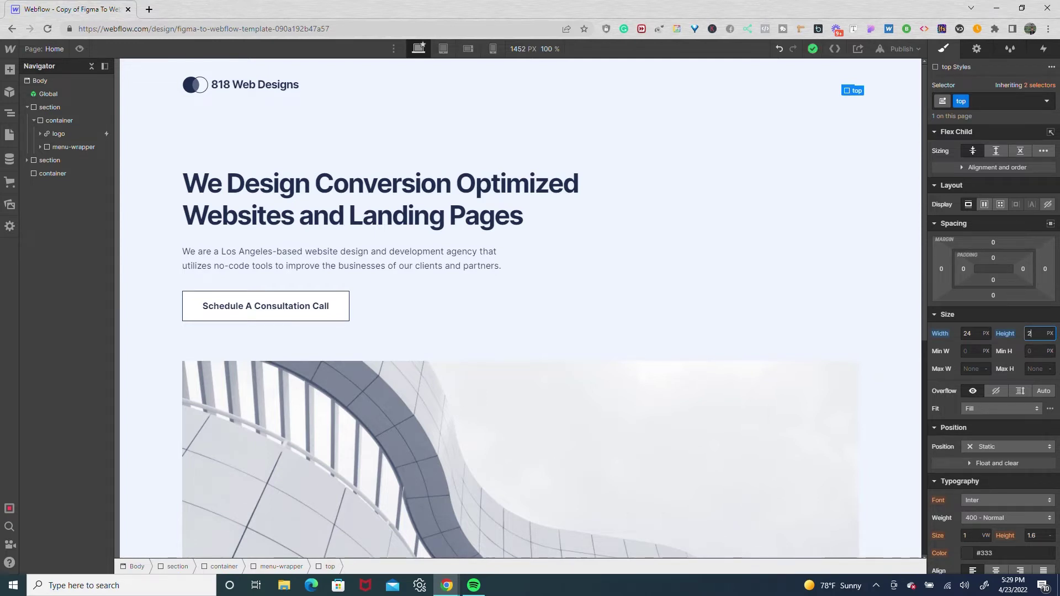
- Set the top line's background color to the Midnight Blue swatch
scroll(1025, 366, down, 6)
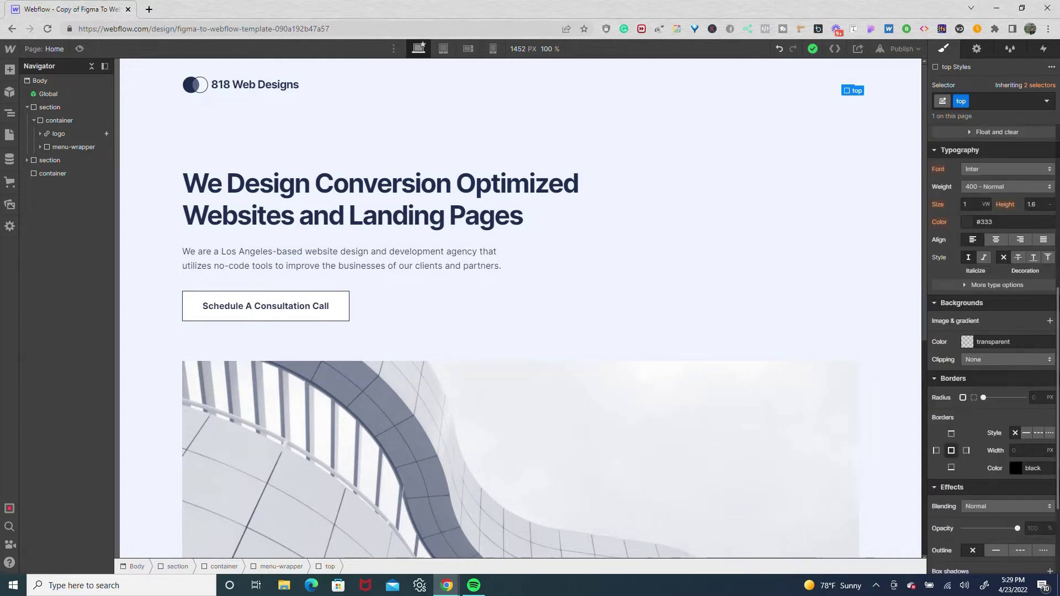
click(967, 342)
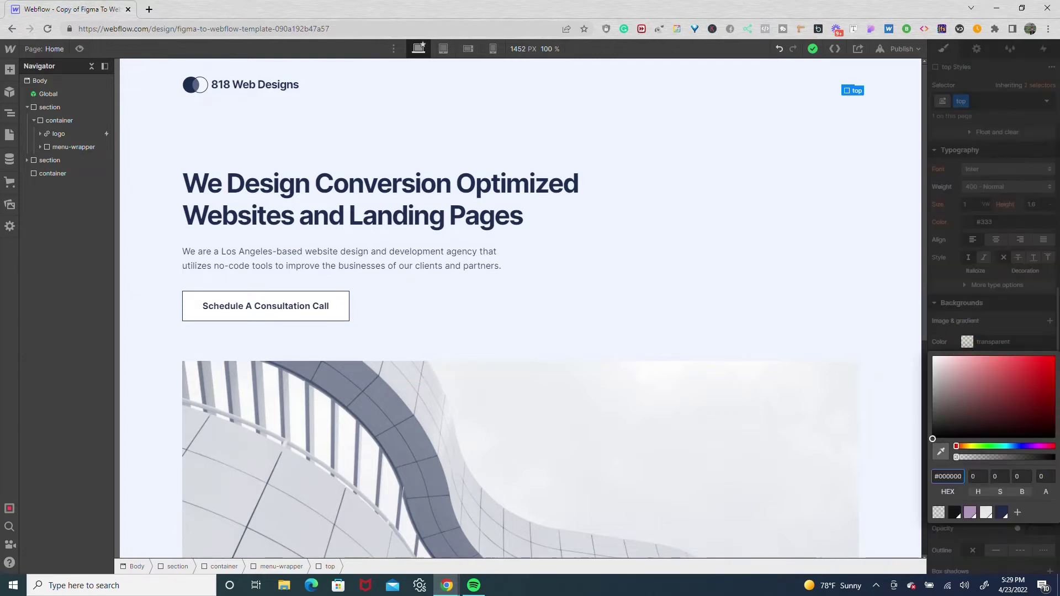
click(997, 514)
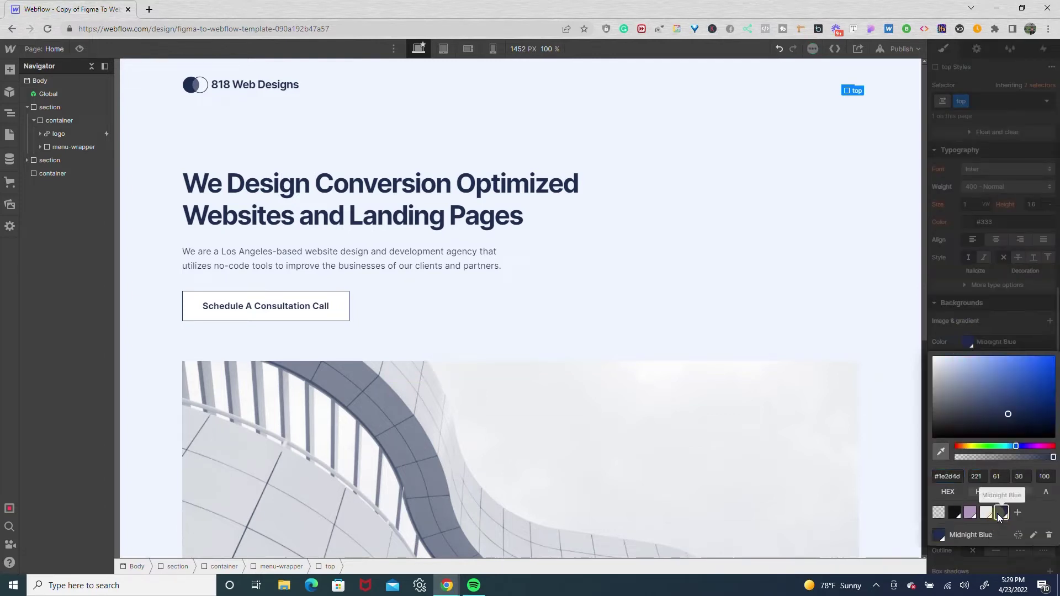
click(991, 321)
scroll(982, 303, up, 5)
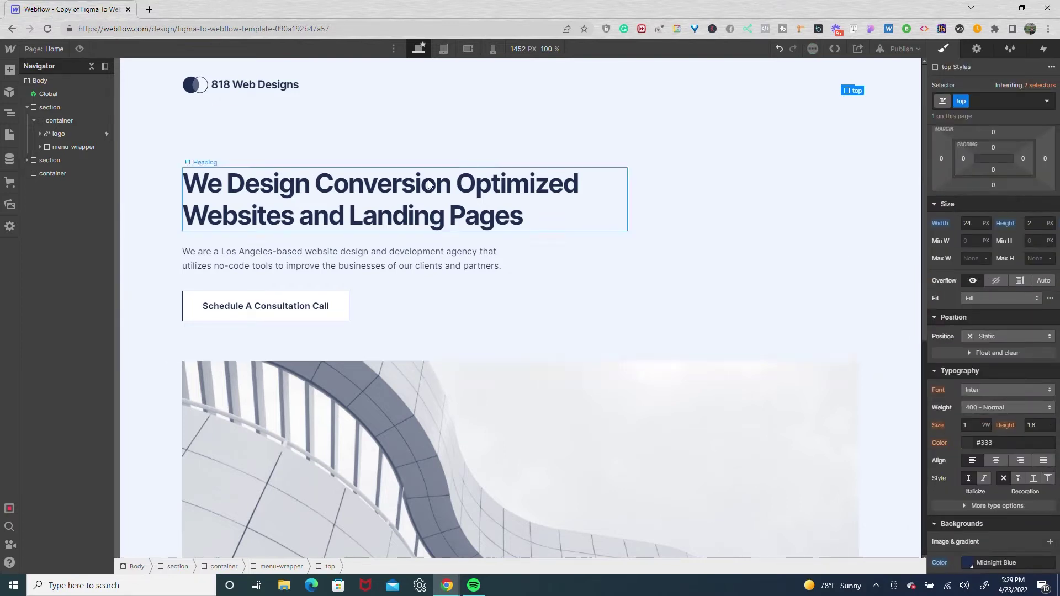
- Copy the top line and paste it twice within the menu-wrapper so there are three lines
click(44, 147)
click(41, 147)
click(61, 164)
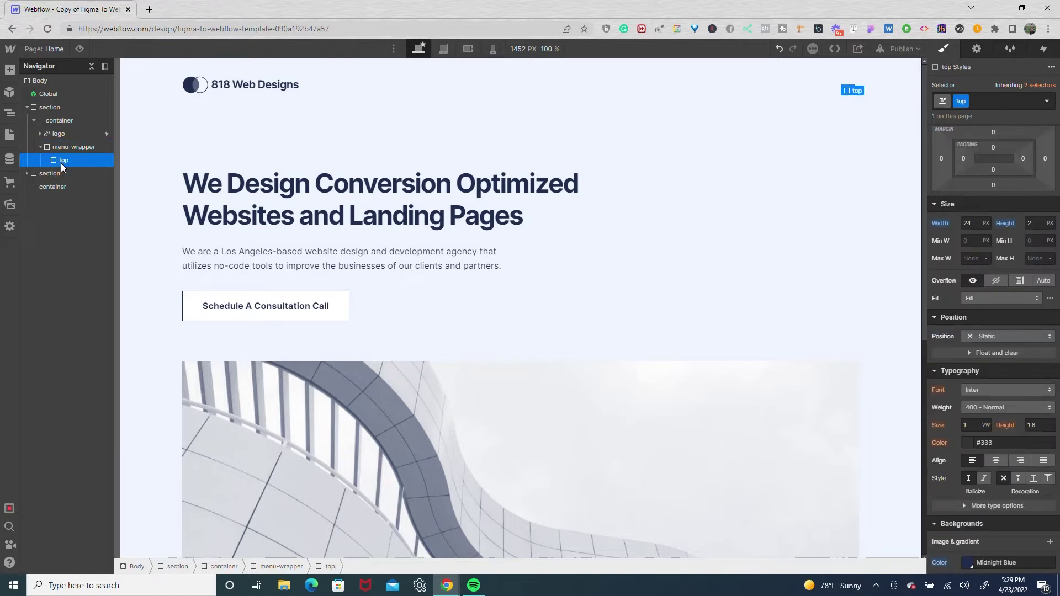
key(ctrl+c)
key(ctrl+v)
key(ctrl+v)
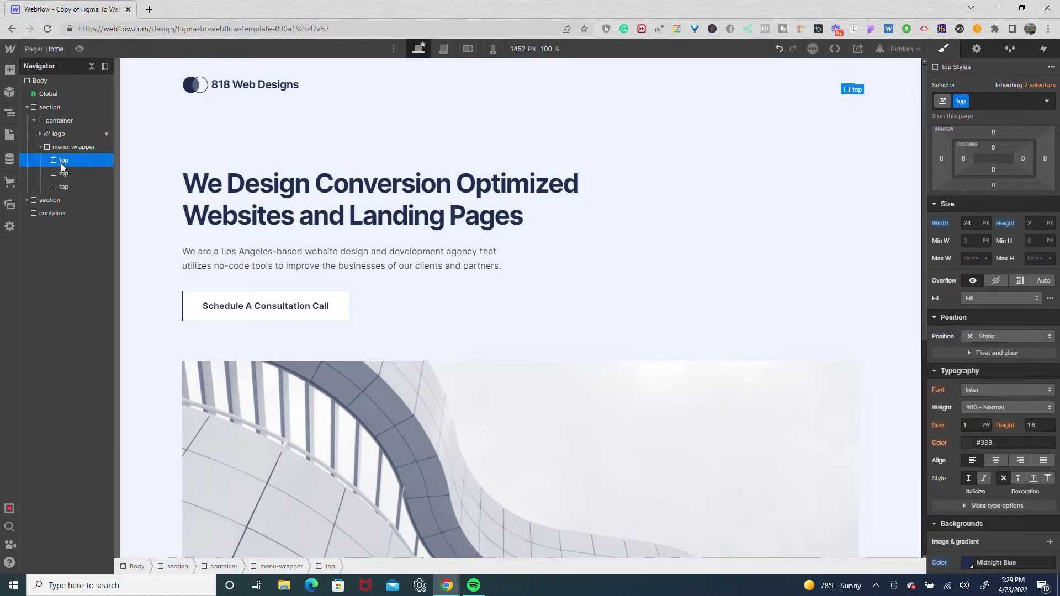
- Duplicate the class of the second line in the menu-wrapper and name the new class middle
click(61, 172)
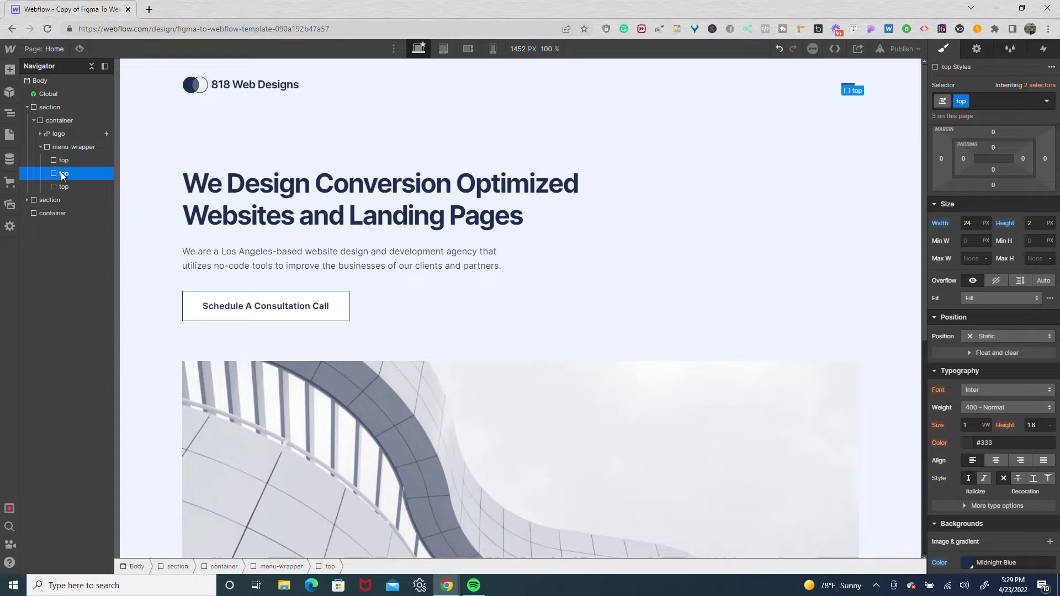
click(968, 102)
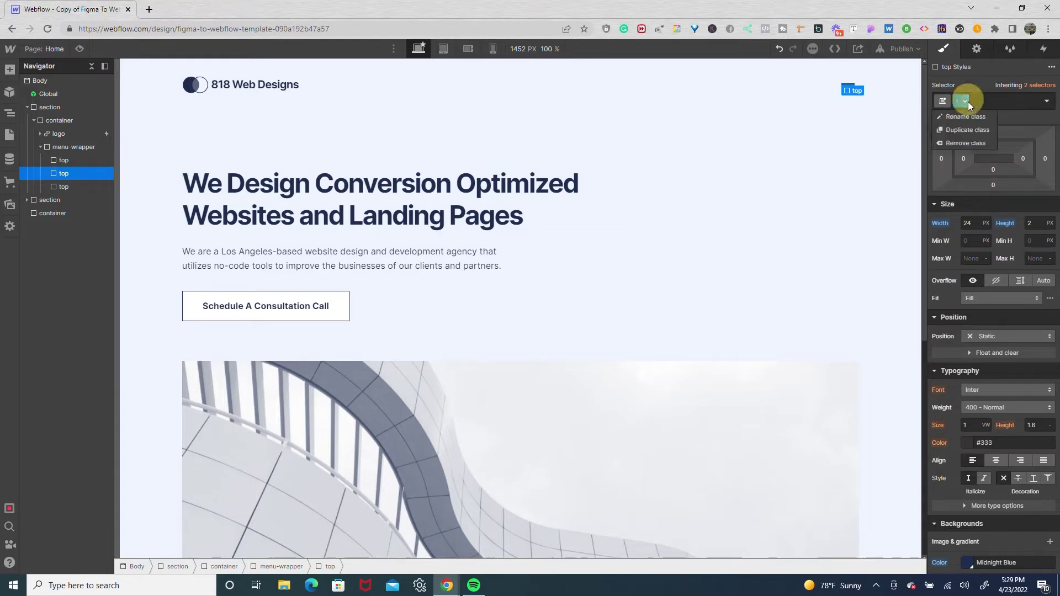
click(965, 132)
text(middle)
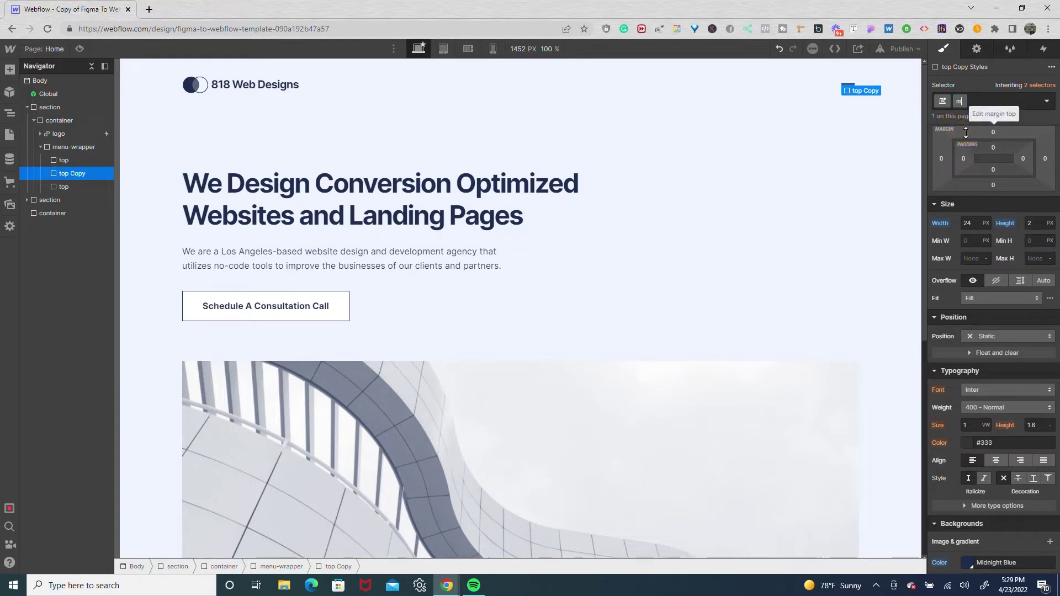
key(Return)
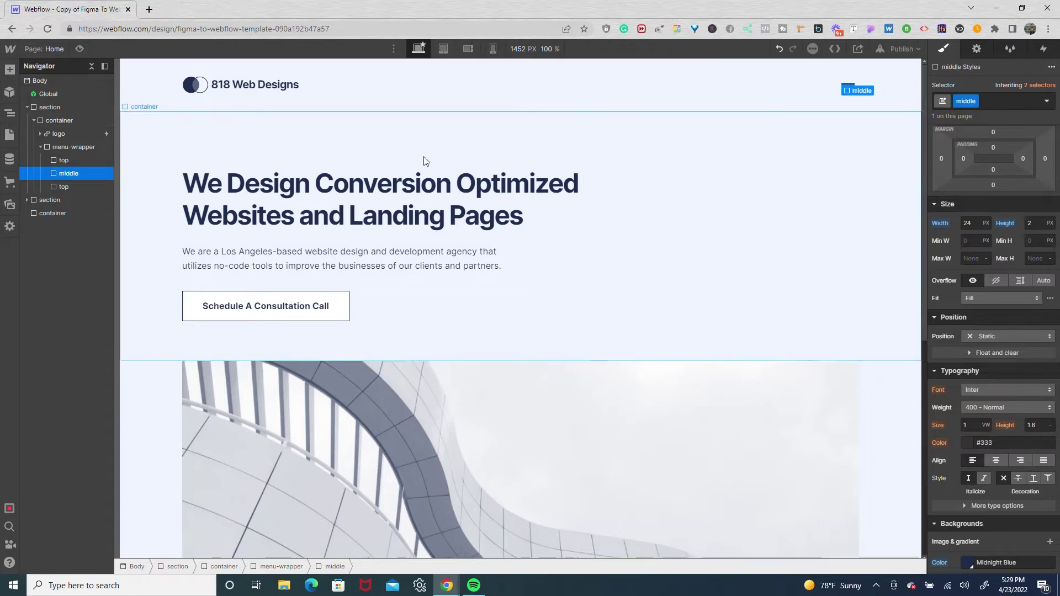
- Duplicate the class of the third line in the menu-wrapper and name the new class bot
click(75, 186)
click(965, 101)
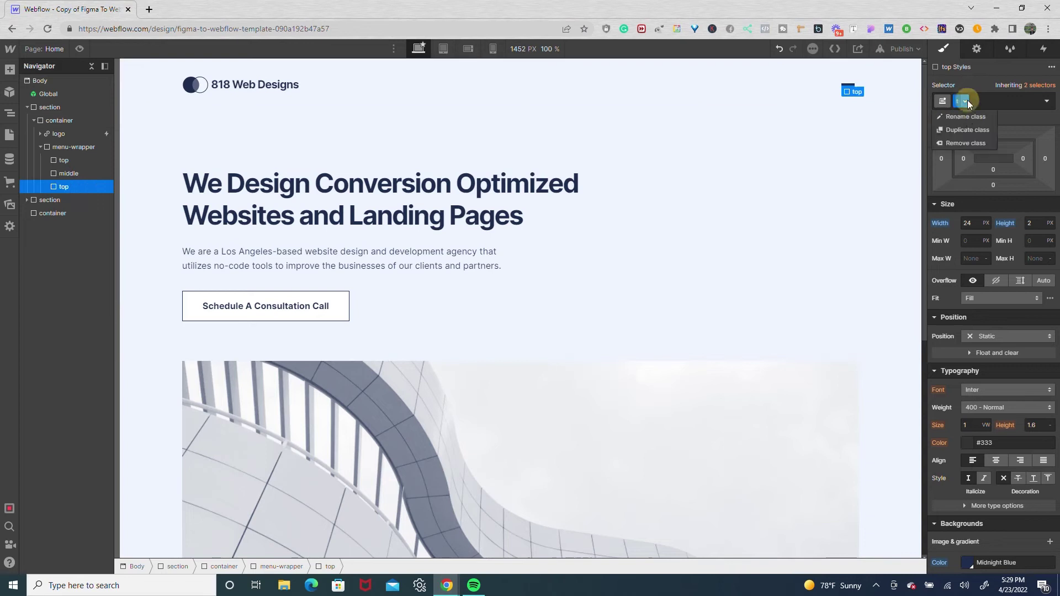
click(966, 128)
text(bot)
key(Return)
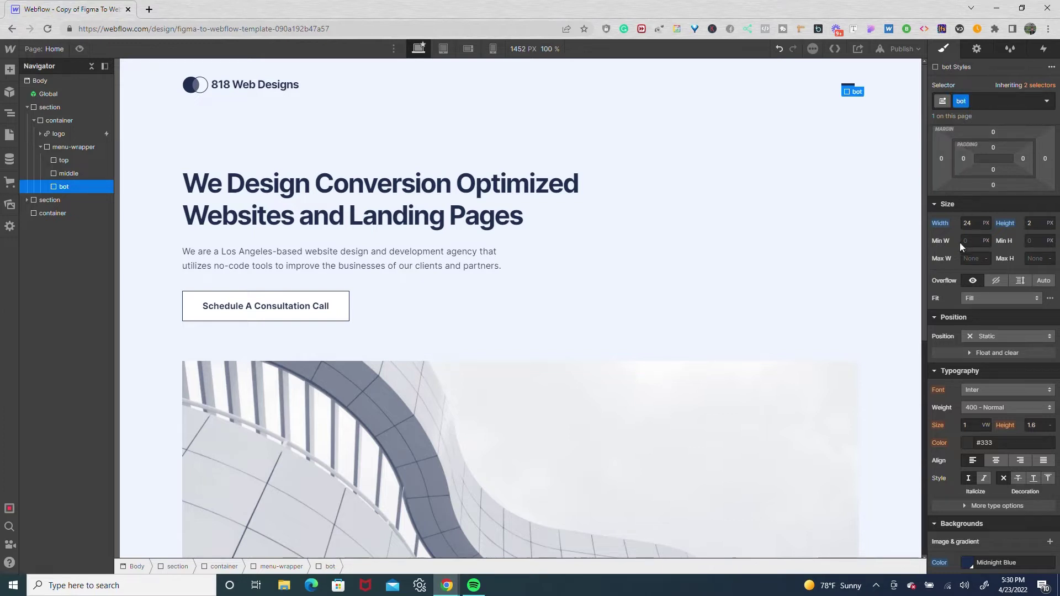
click(727, 99)
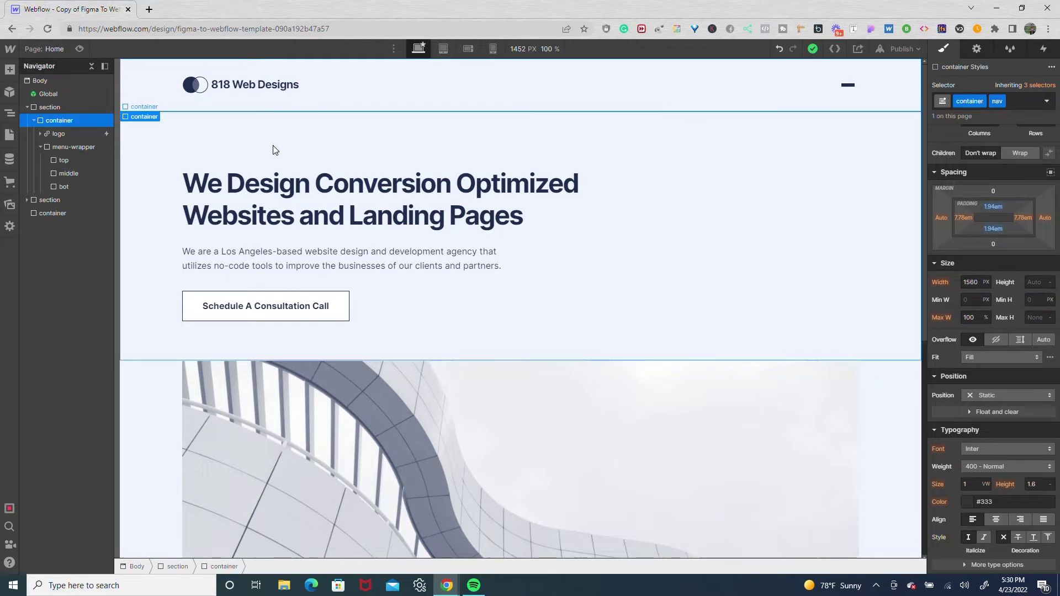
- Give the middle line a top margin and a bottom margin of 8 px each
click(90, 174)
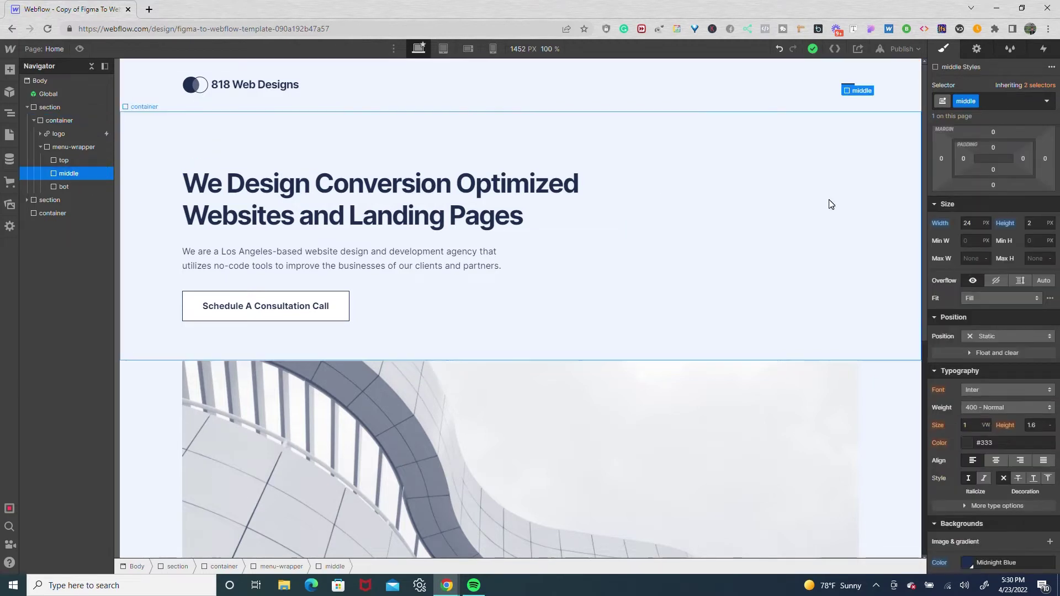
scroll(993, 193, up, 2)
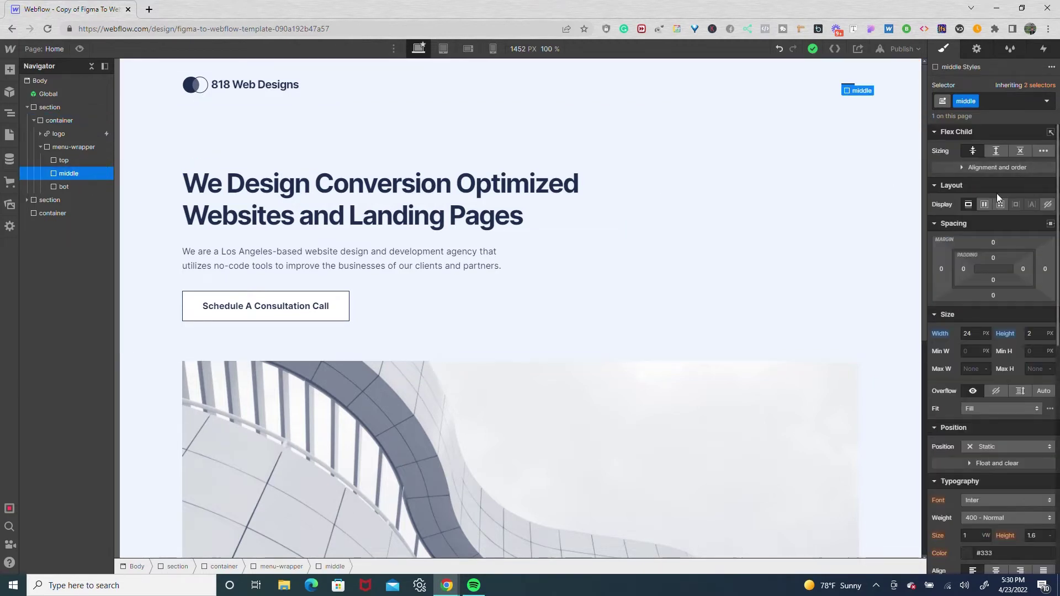
click(990, 241)
text(8)
key(Return)
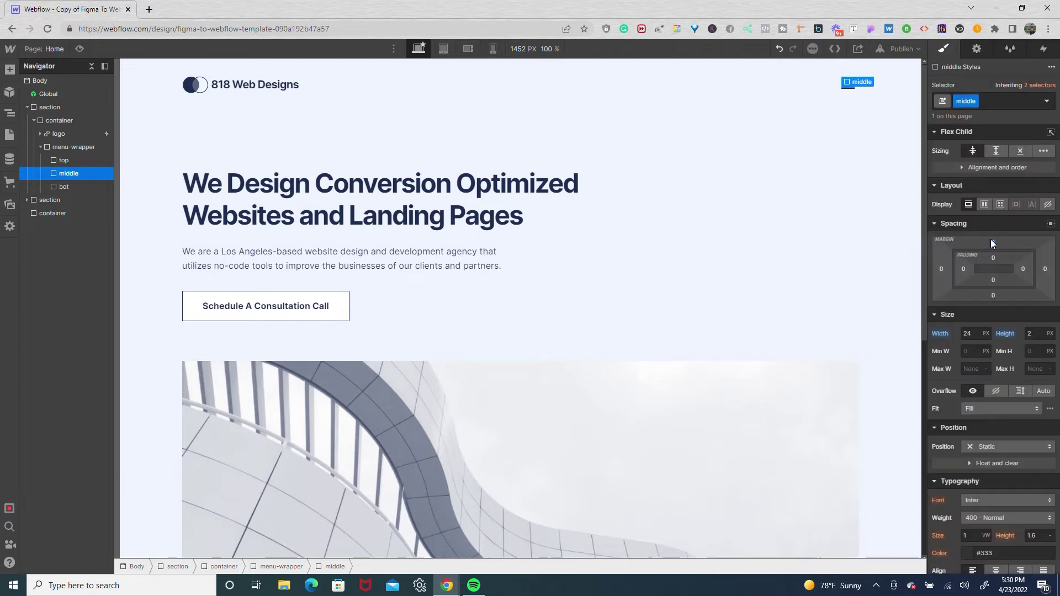
click(992, 296)
text(8)
key(Return)
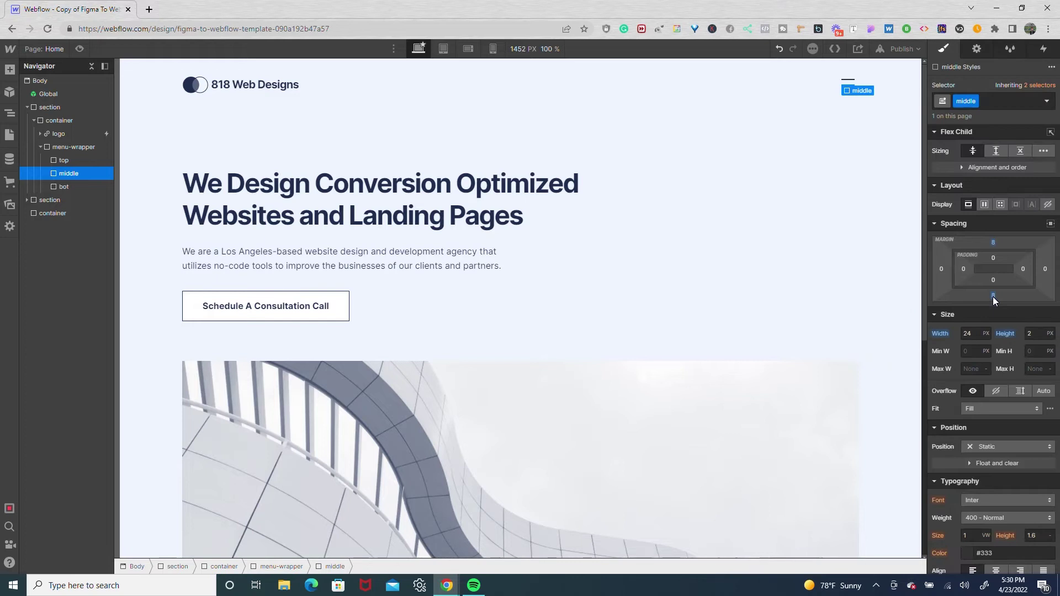
- Add a mouse click (tap) element trigger to the menu-wrapper
click(771, 86)
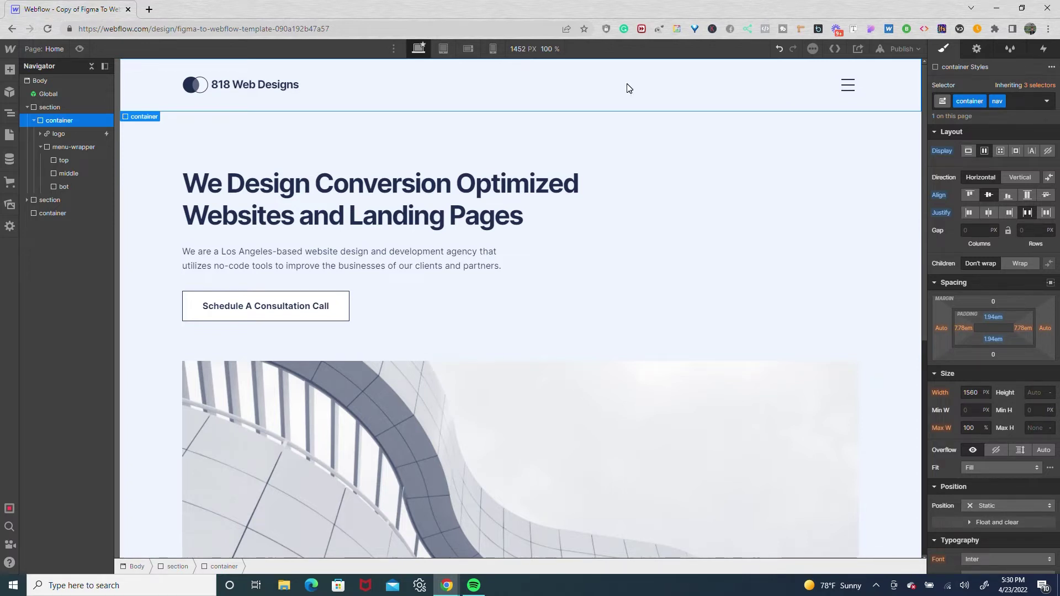
click(66, 146)
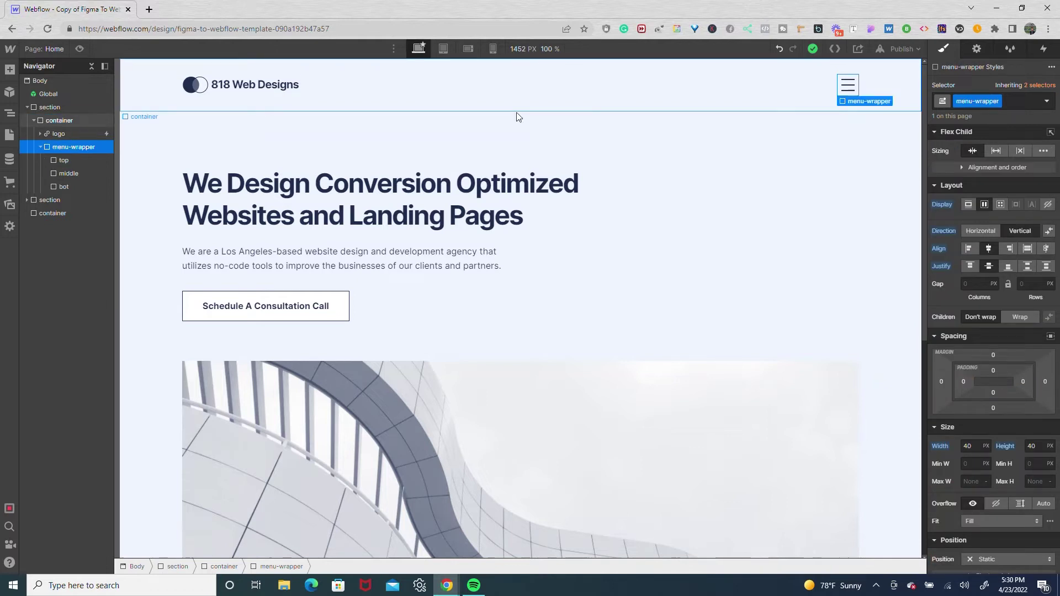
click(1044, 48)
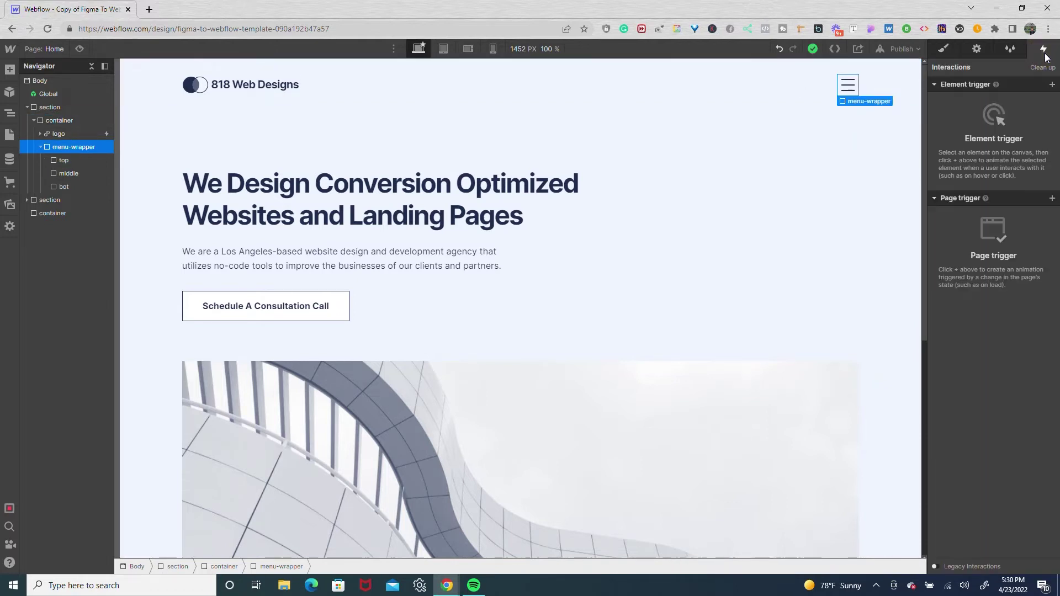
click(1052, 84)
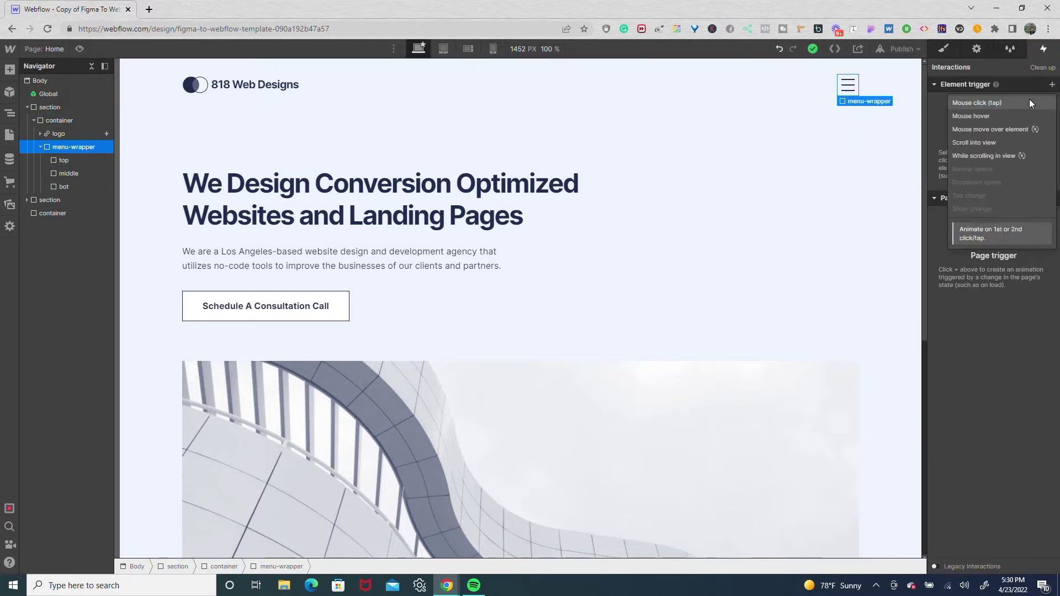
click(1030, 103)
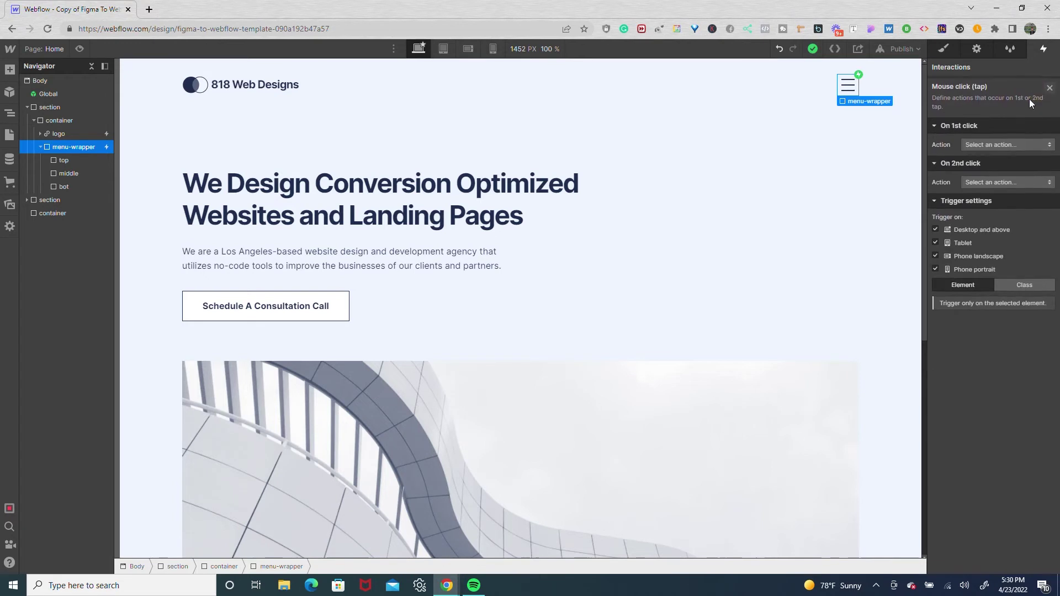
- Make the first click start an animation and create a new timed animation named menu-in for it
click(1024, 144)
click(1019, 167)
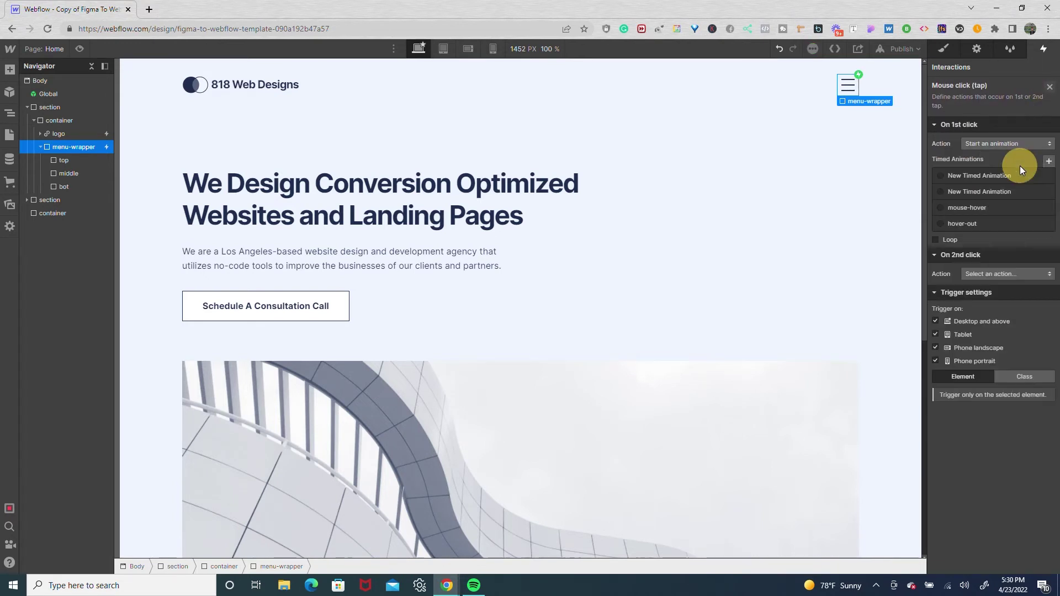
click(1048, 160)
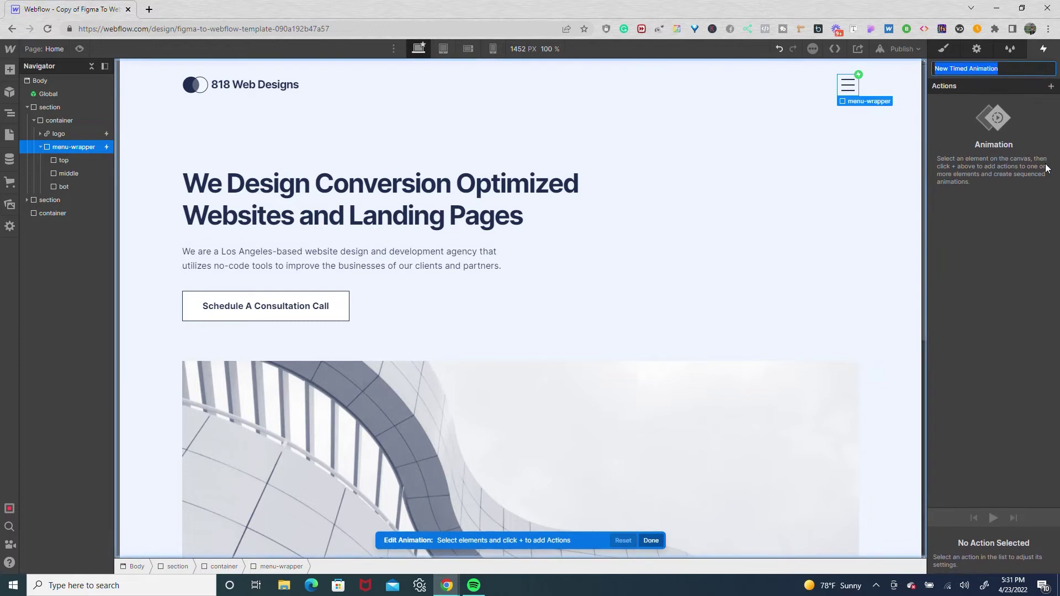
text(menu-in)
key(Return)
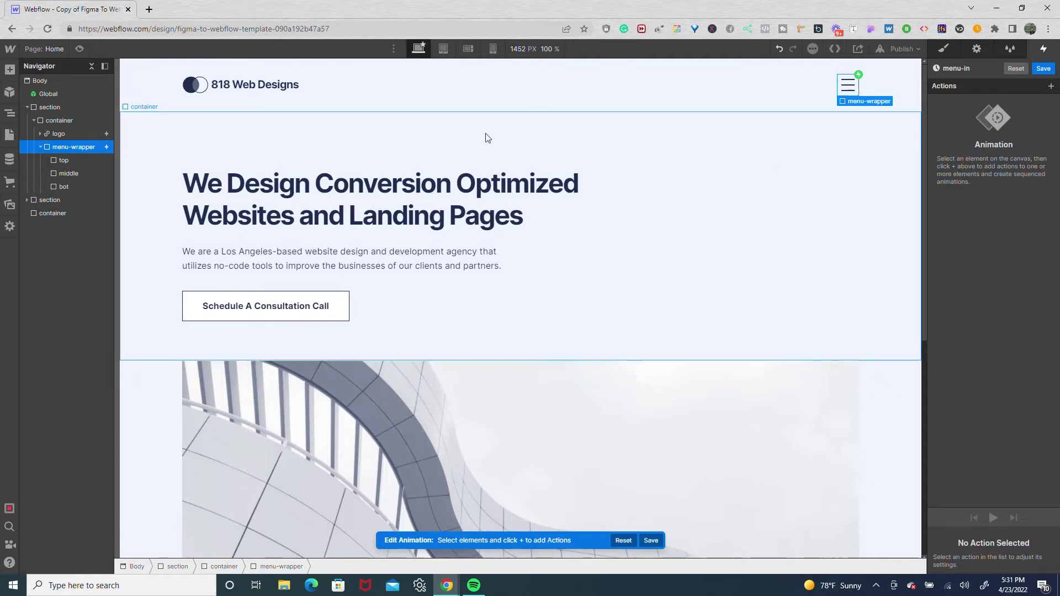
- Add a Move action for the top line with a 10 px vertical offset and Out Quart easing
click(77, 160)
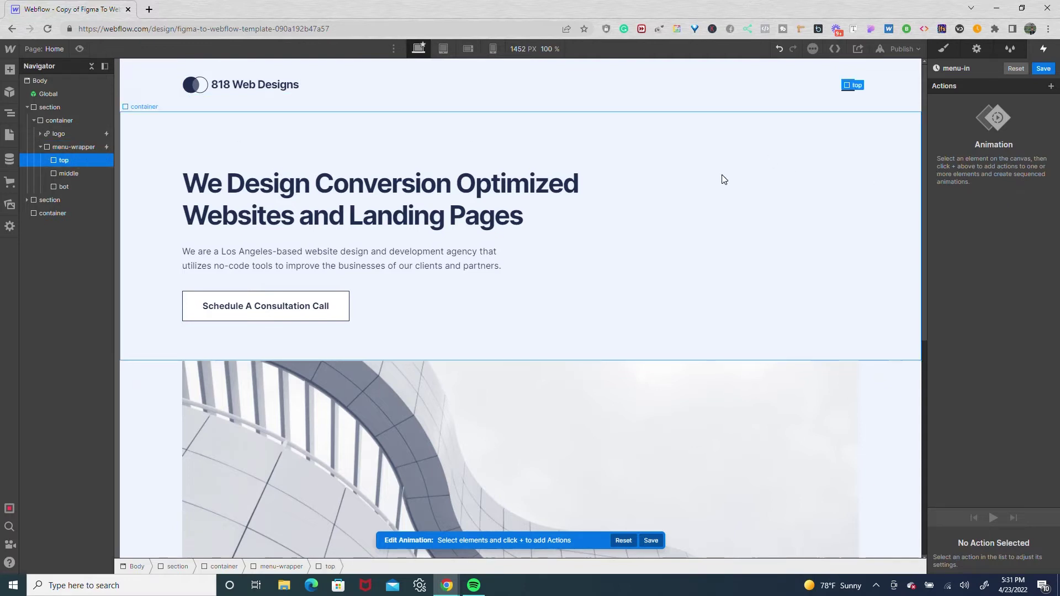
click(1050, 87)
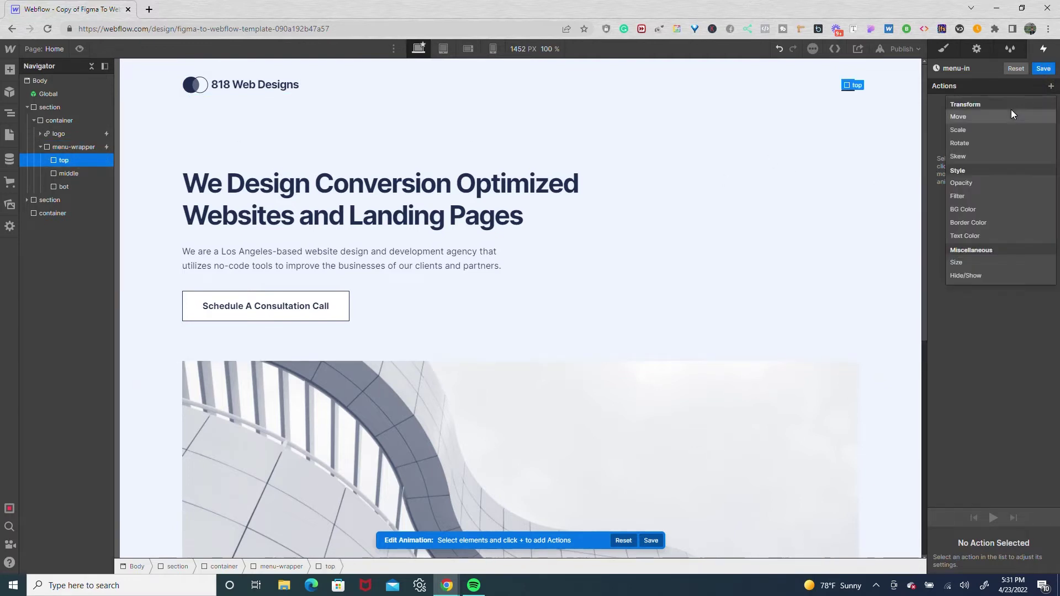
click(1012, 114)
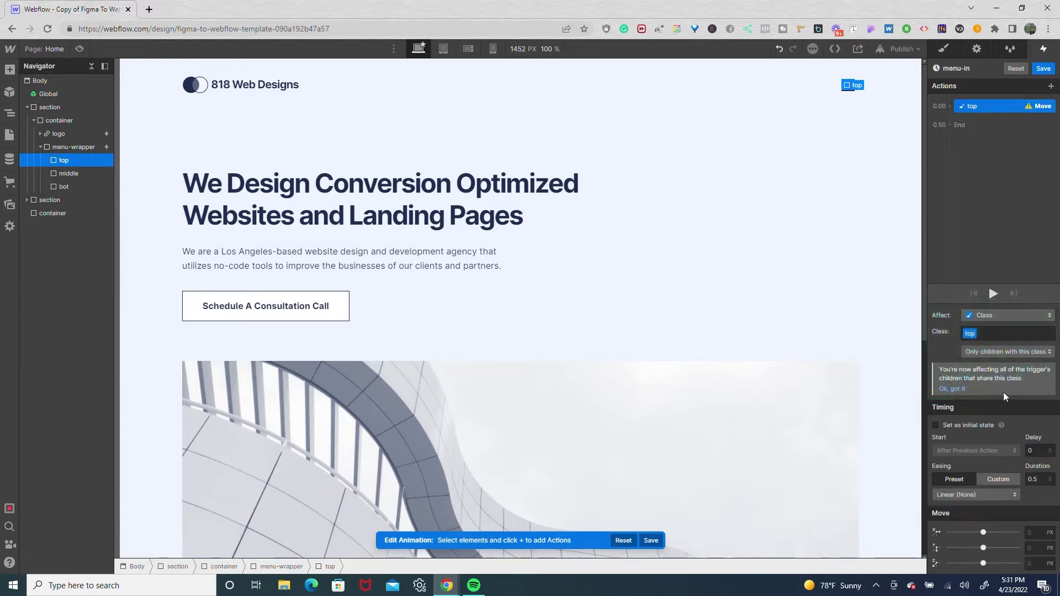
click(1031, 547)
text(10)
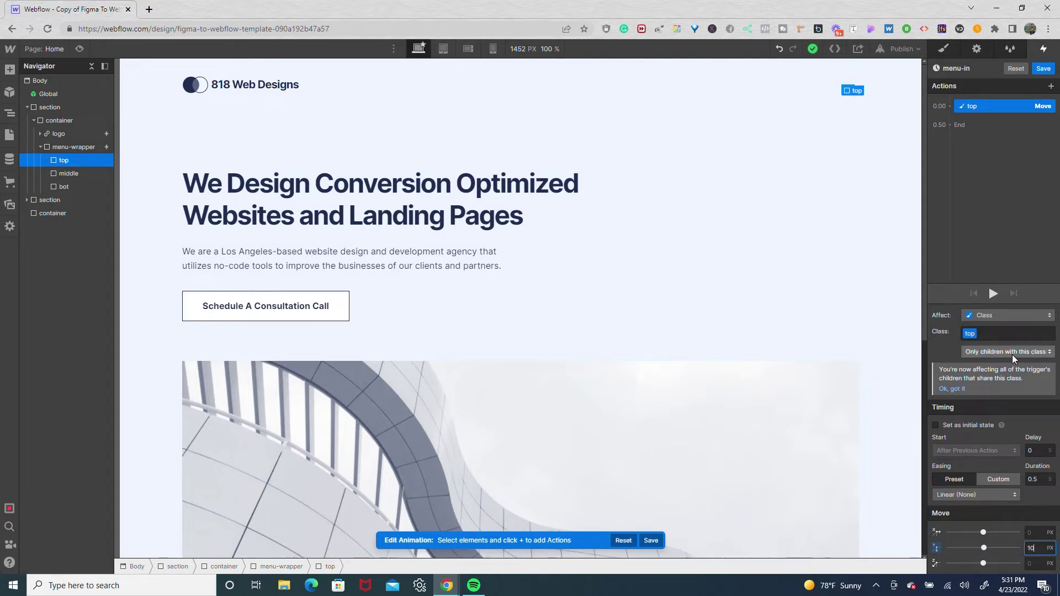
click(953, 495)
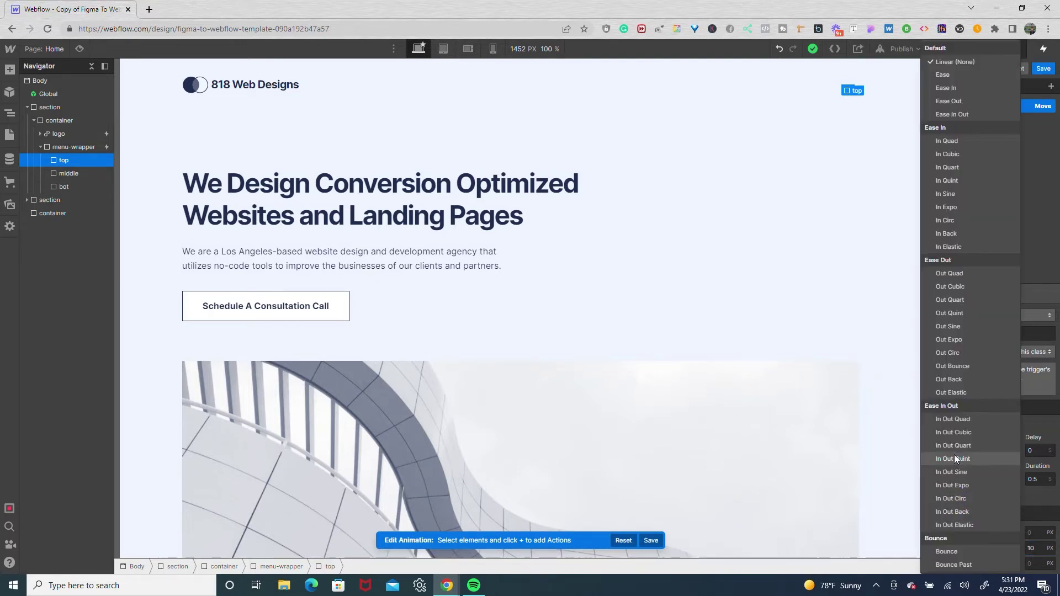
click(958, 302)
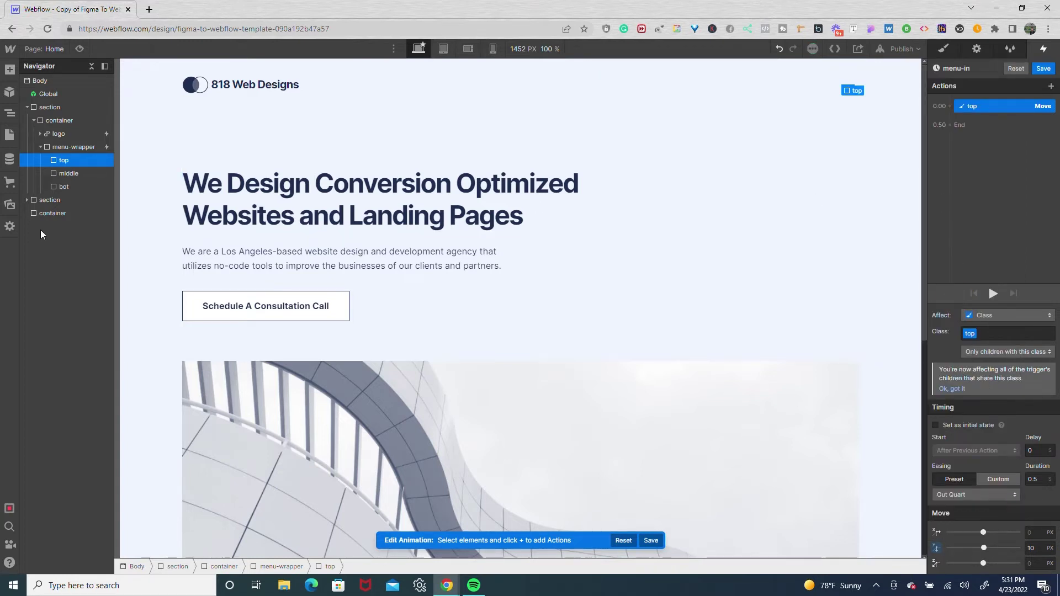
- Add a Move action for the bot line alongside the top line's move, with a -10 px vertical offset and Out Quart easing
click(61, 187)
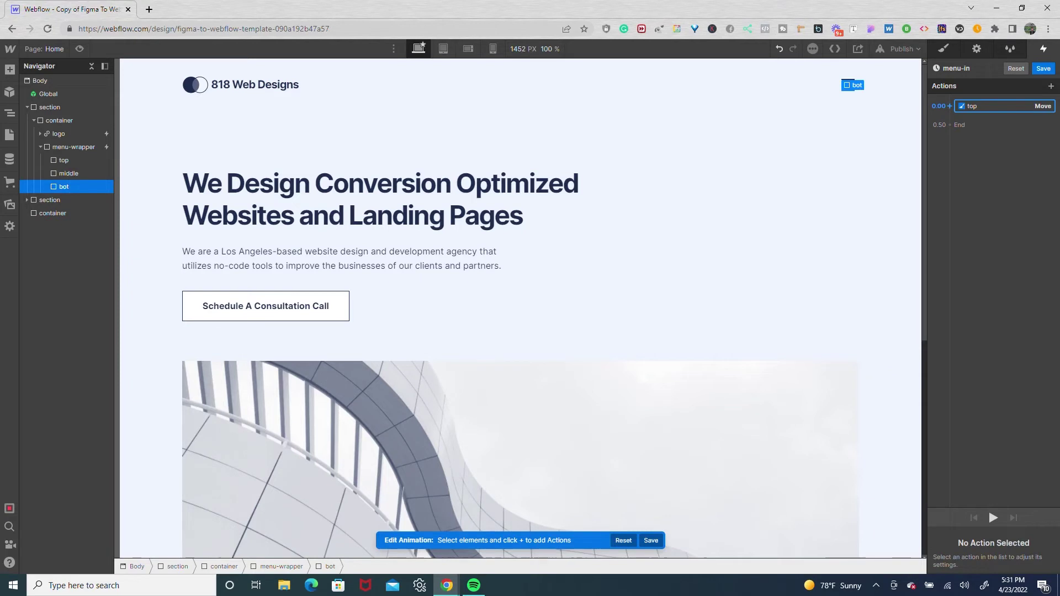
click(949, 105)
click(951, 142)
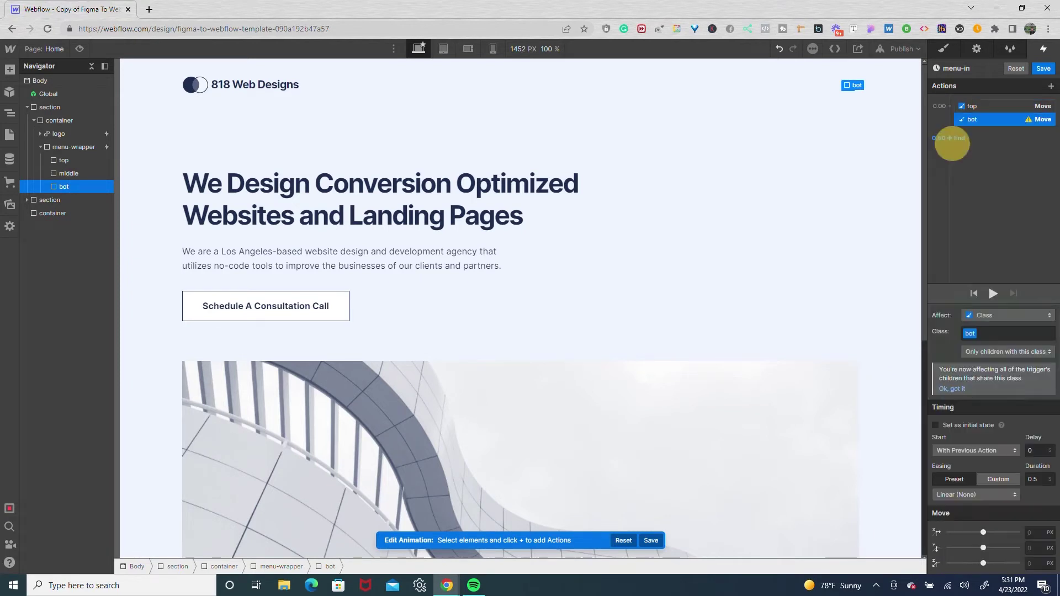
click(1032, 548)
text(-10)
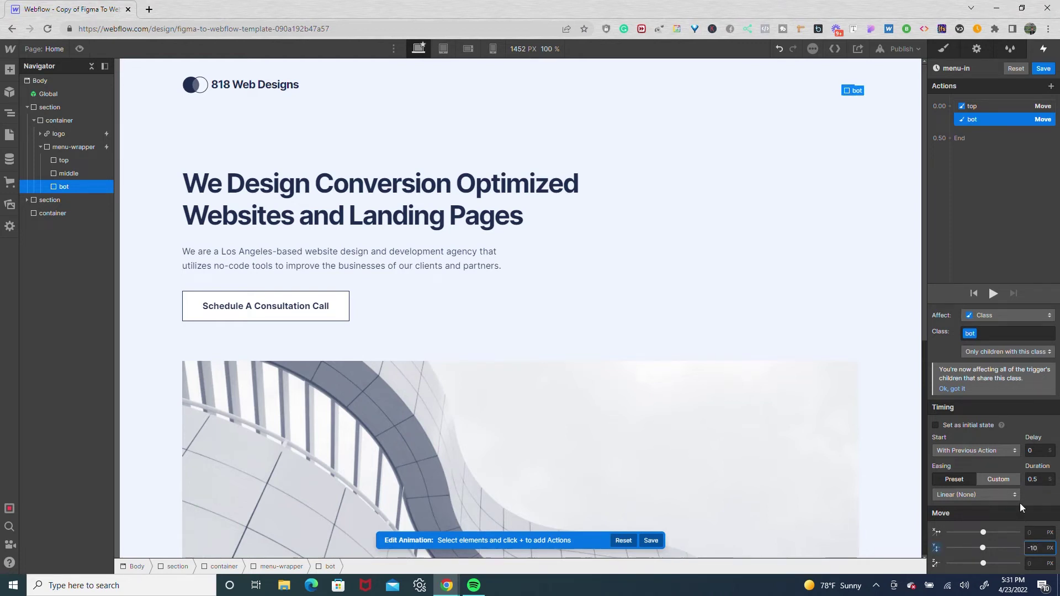
click(1010, 495)
click(973, 302)
- Add an Opacity action for the middle line following the two moves, with 0% opacity and Out Quart easing
click(65, 174)
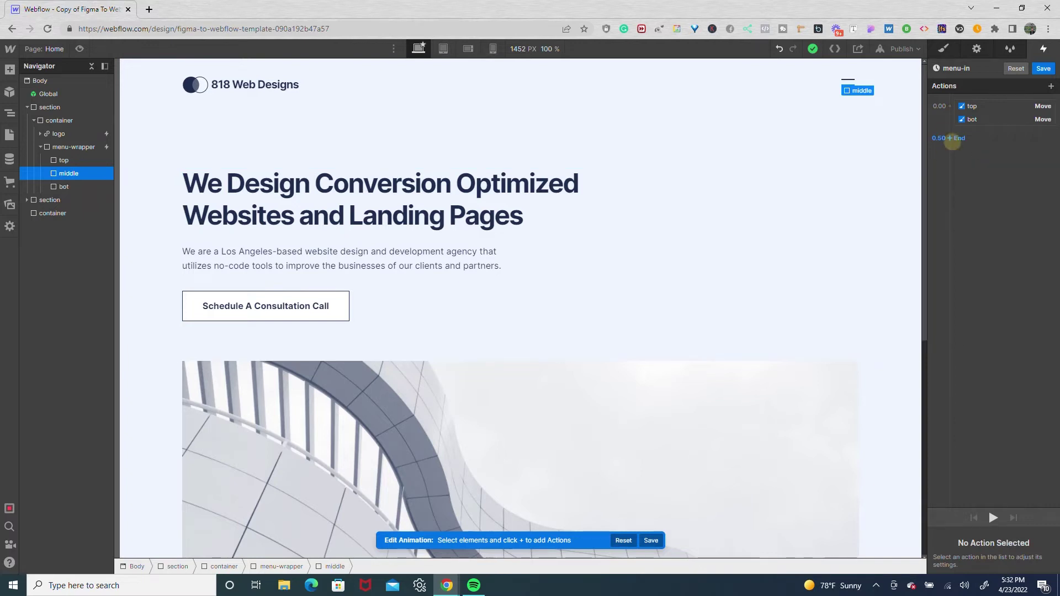
click(950, 138)
click(956, 237)
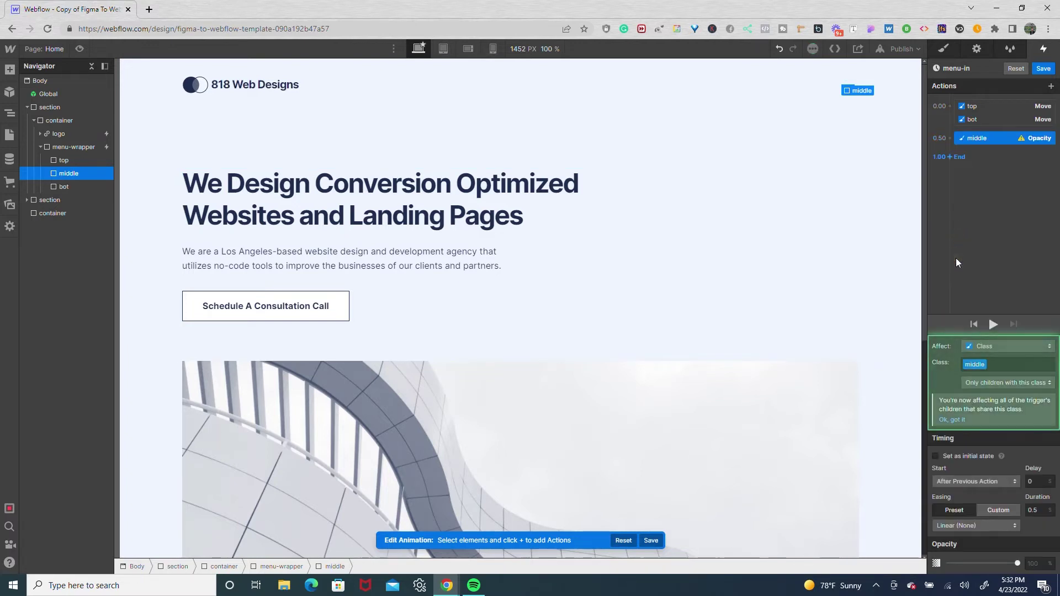
drag(1011, 565, 937, 567)
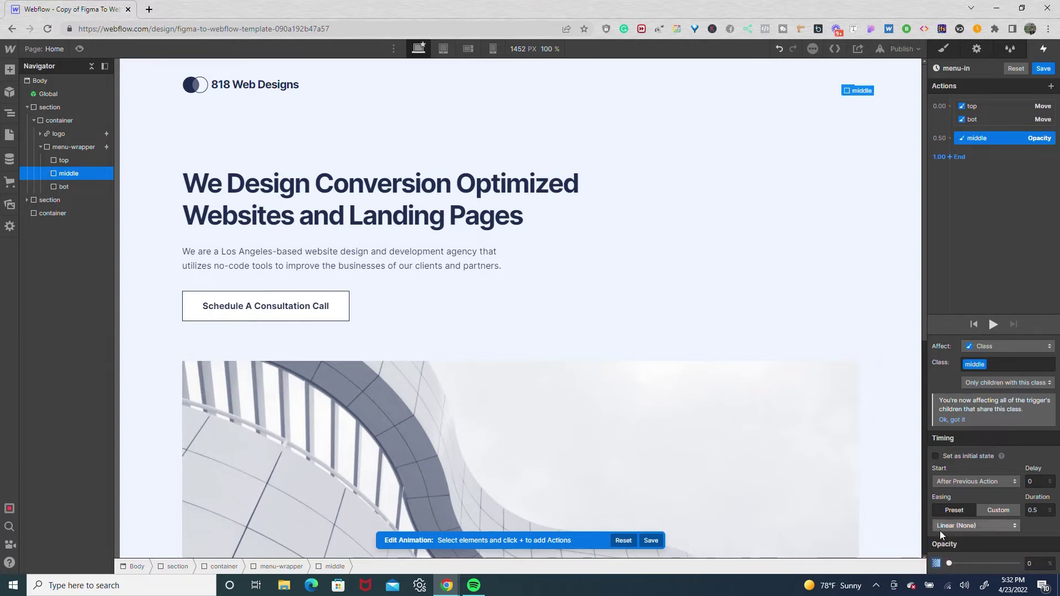
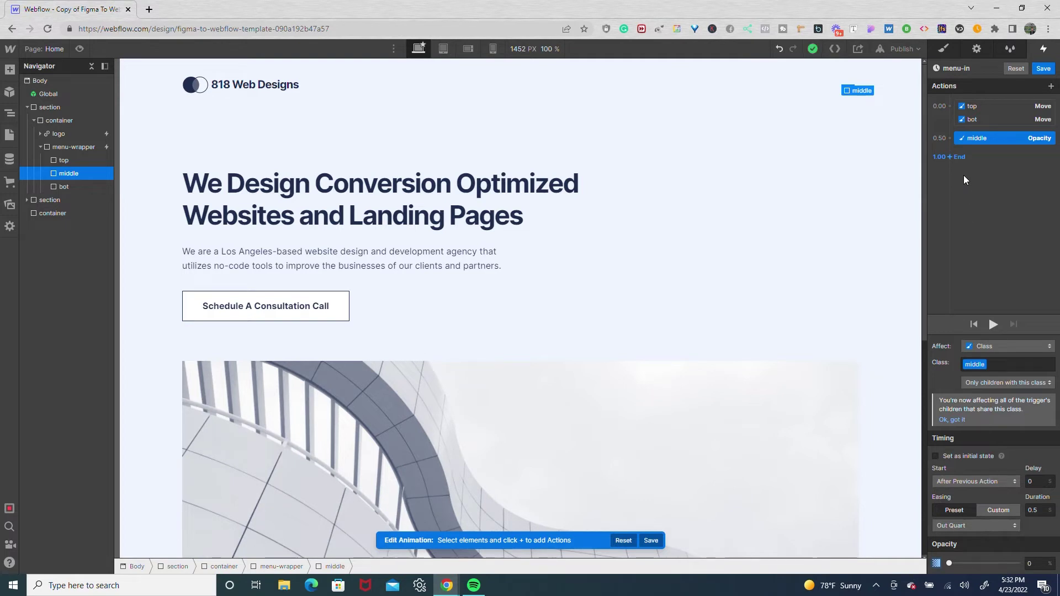
- Make the middle line's Opacity action start with the previous action after a delay of 0.5 s
click(965, 480)
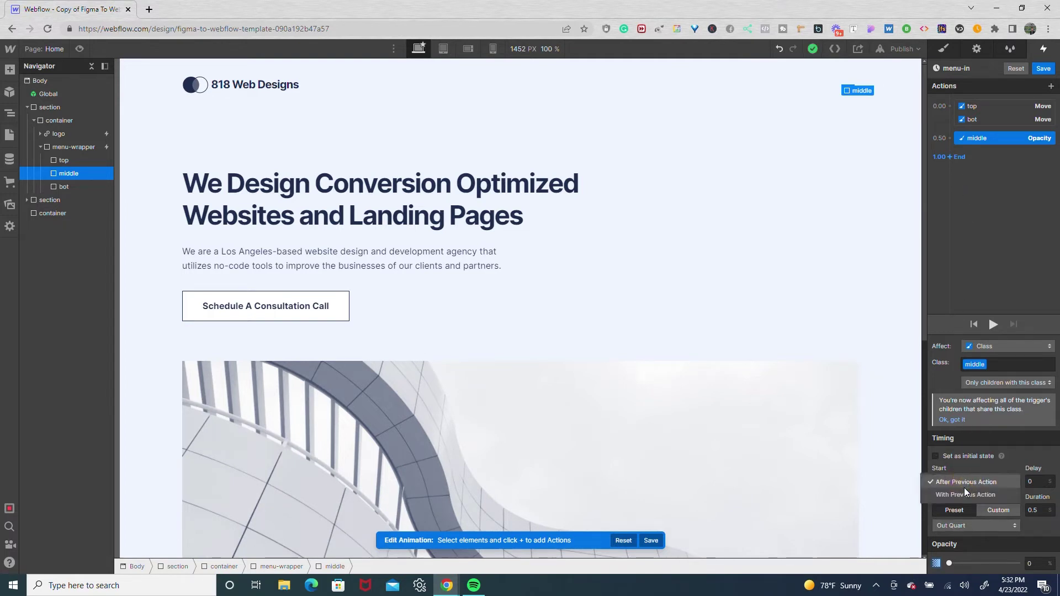
click(964, 494)
click(1031, 482)
text(0.5)
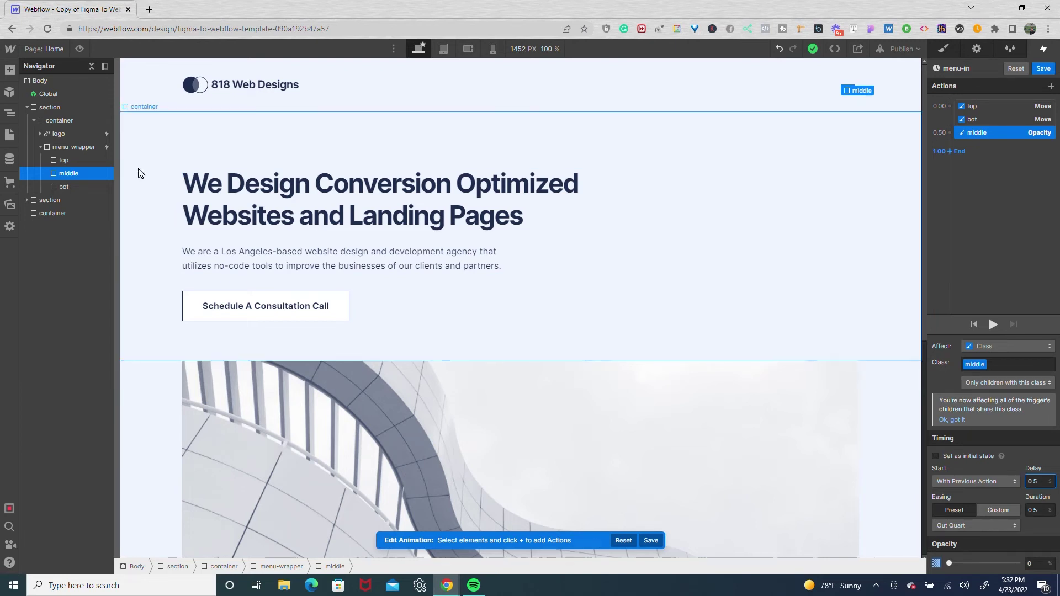
- Add a Rotate action for the top line at the end of the animation, with 45 degrees around Z and Out Quart easing
click(85, 161)
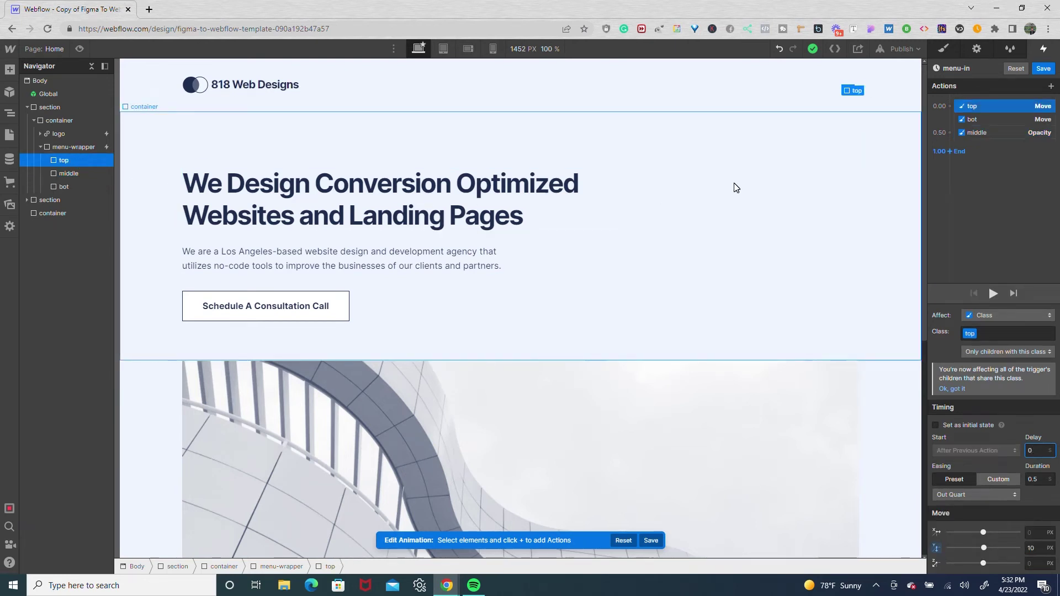
click(949, 151)
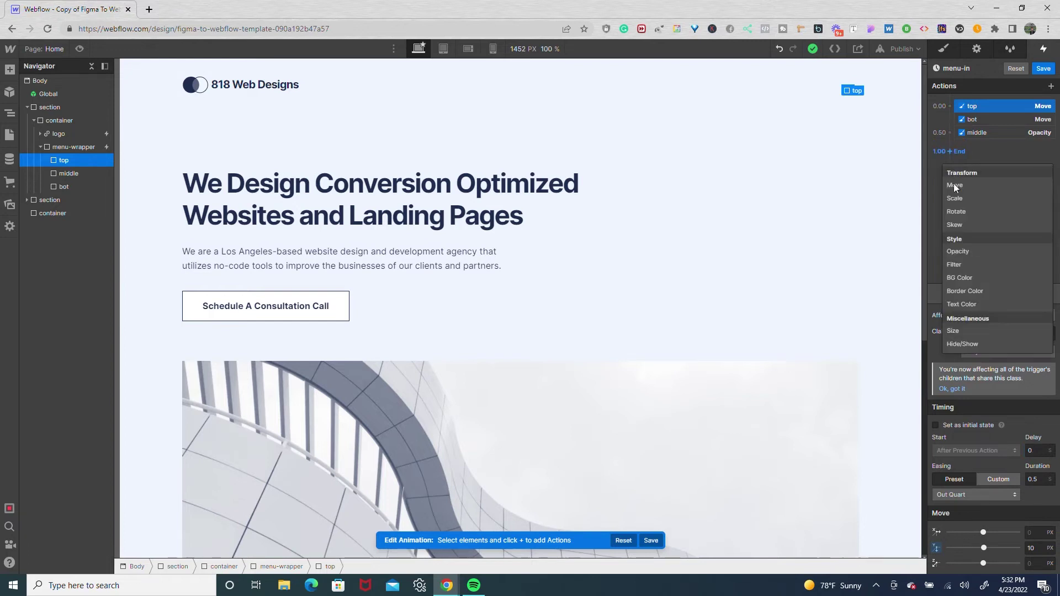
click(956, 212)
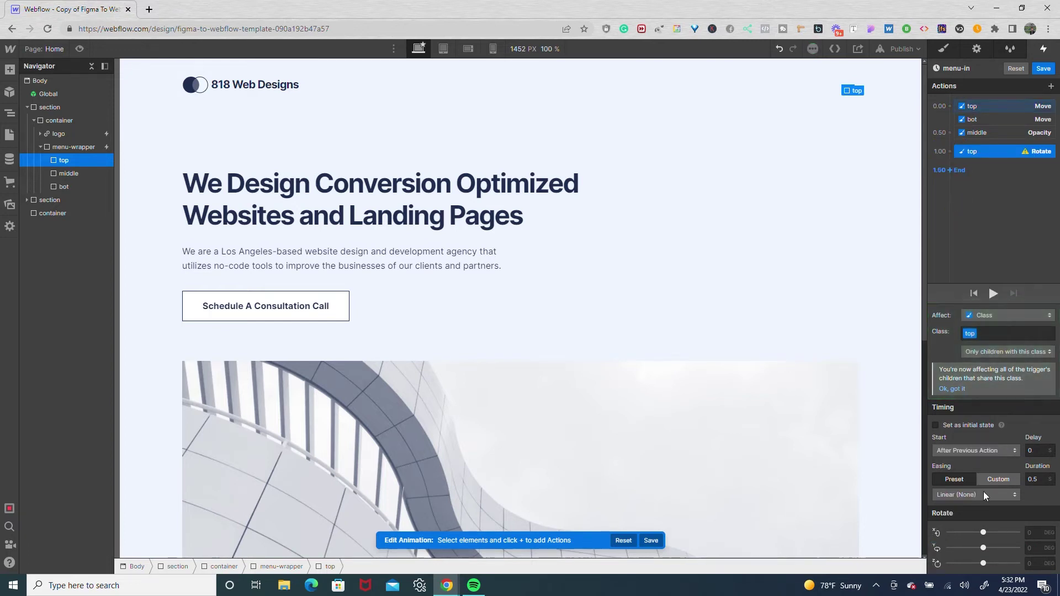
click(1038, 563)
key(Return)
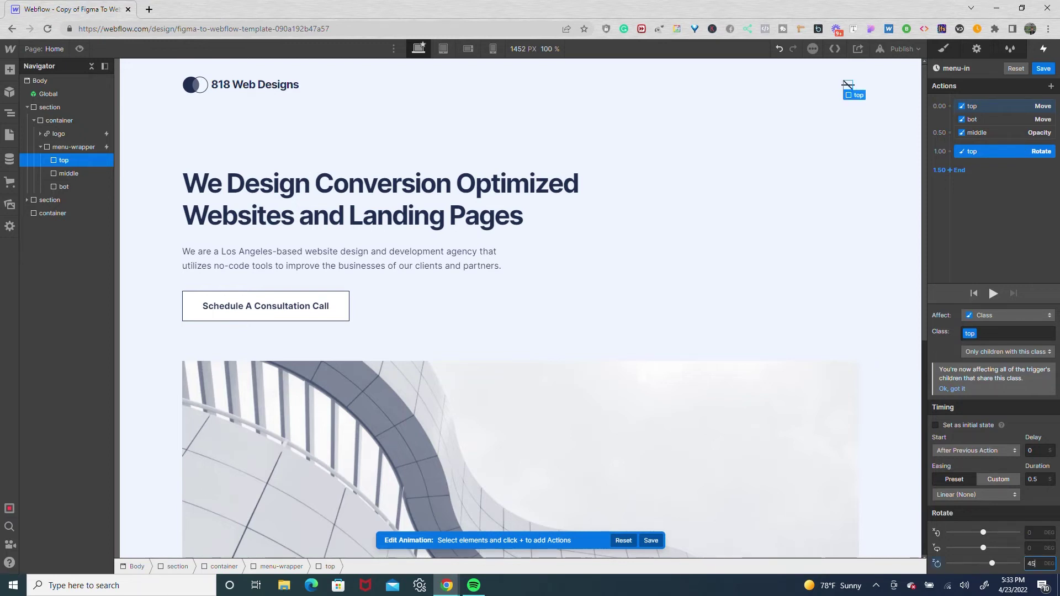
click(1011, 492)
click(972, 302)
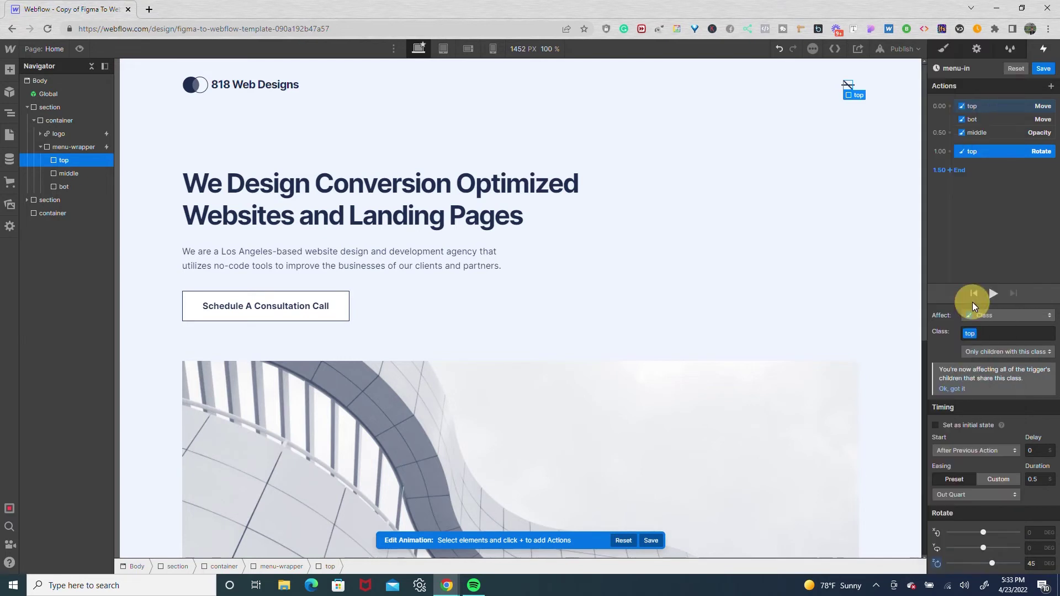
- Make the top line's Rotate action start with the previous action after a delay of 0.8 s
click(982, 132)
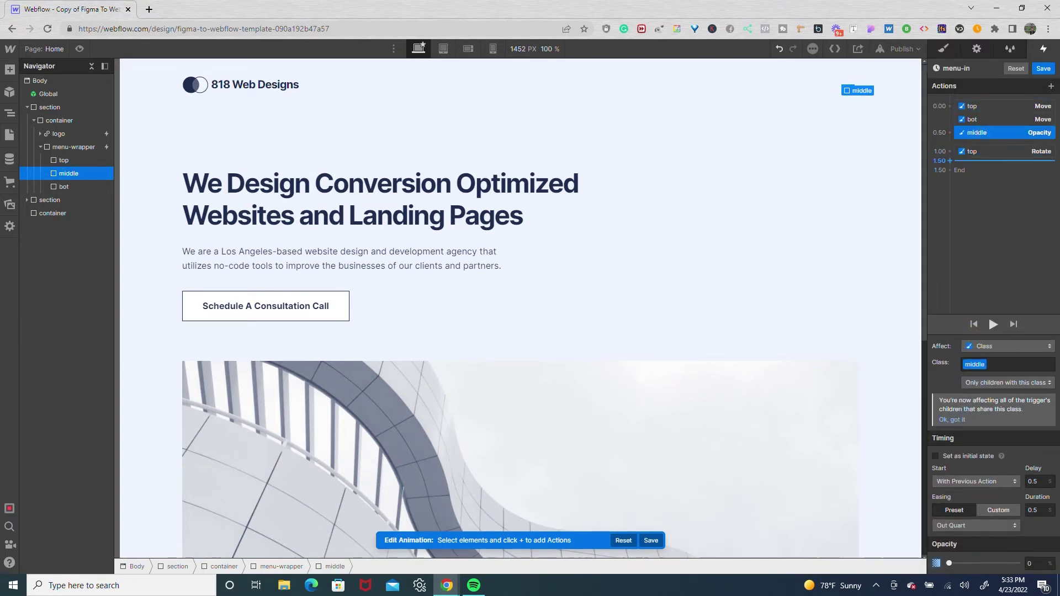
click(972, 151)
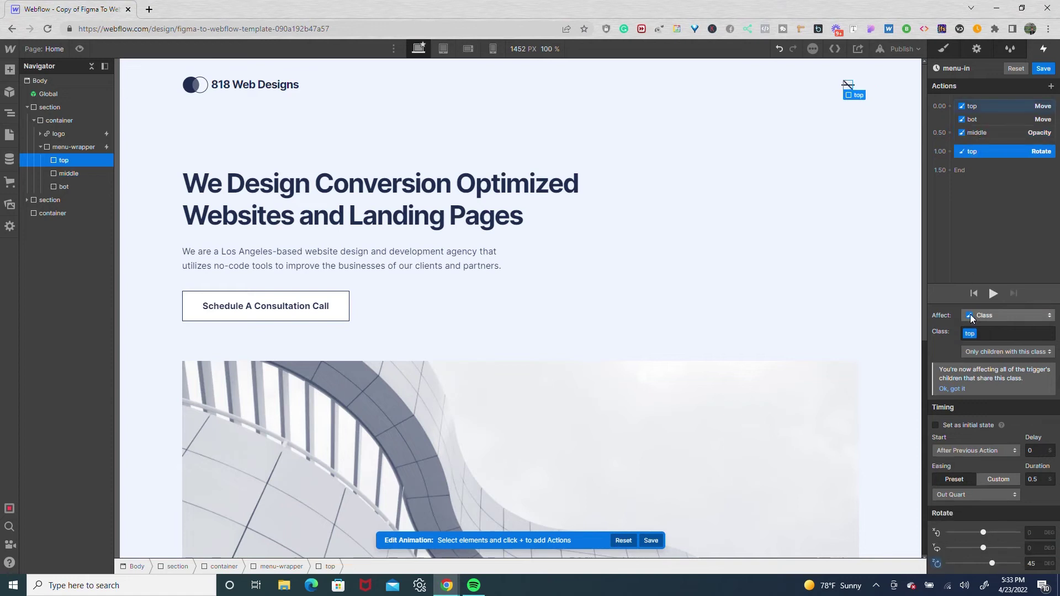
click(992, 453)
click(991, 464)
click(1033, 450)
text(.8)
key(Return)
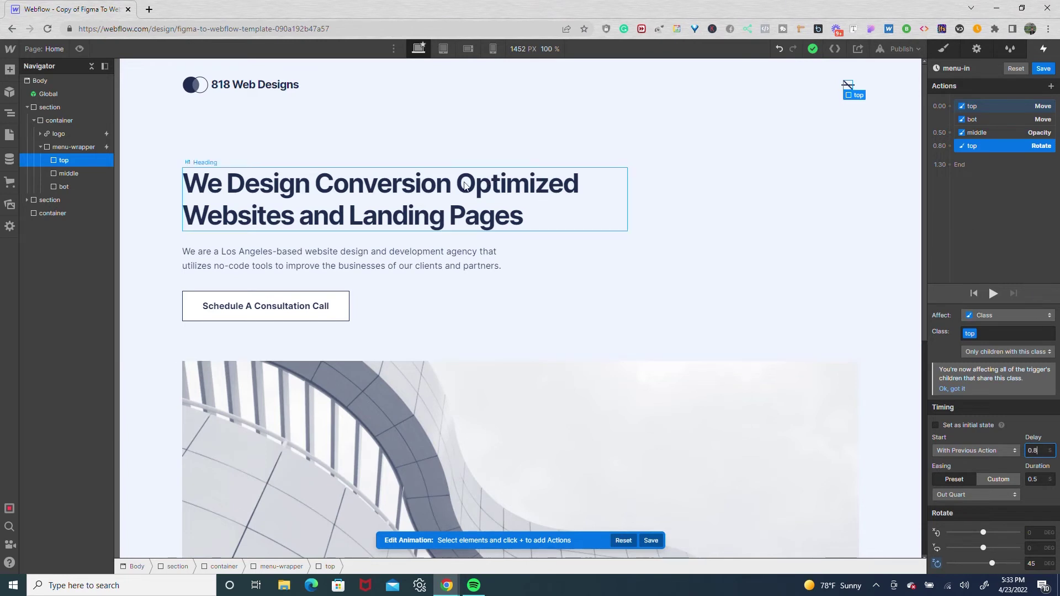
- Add a Rotate action for the bottom line alongside the top line's rotation, with -45 degrees around Z and Out Quart easing
click(77, 191)
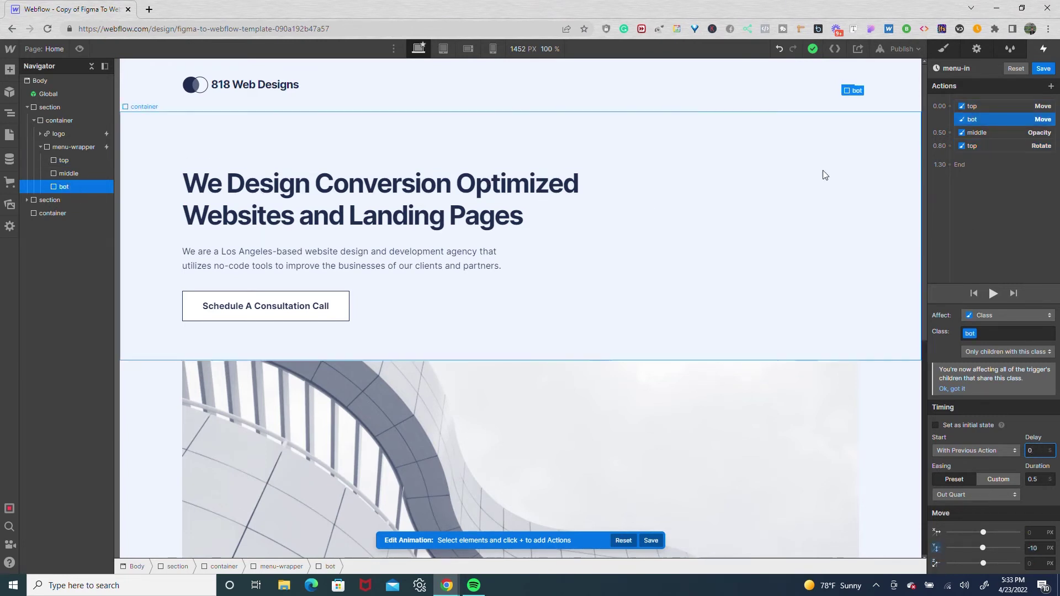
click(949, 146)
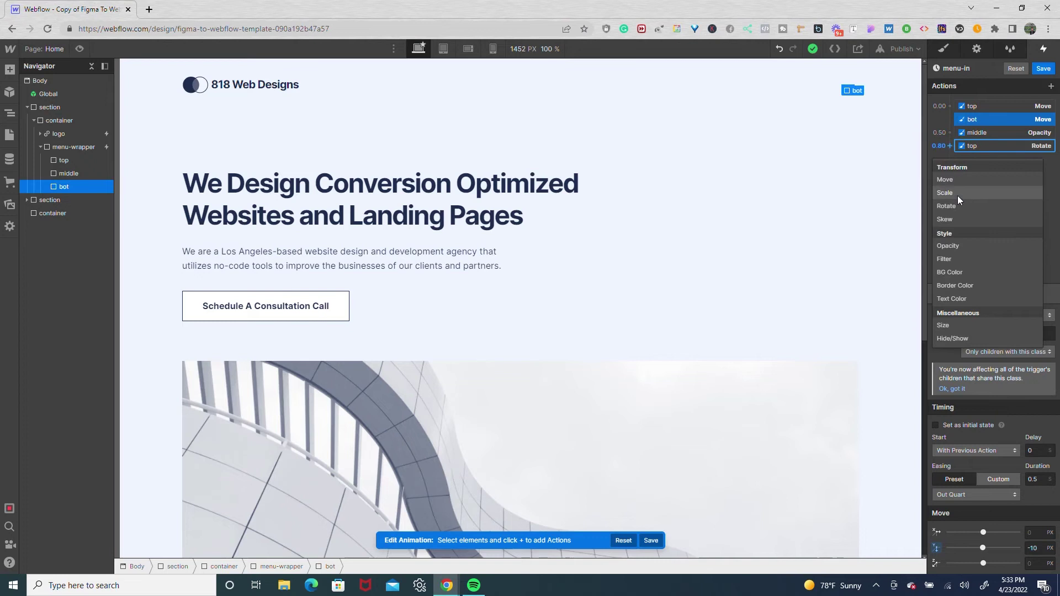
click(956, 207)
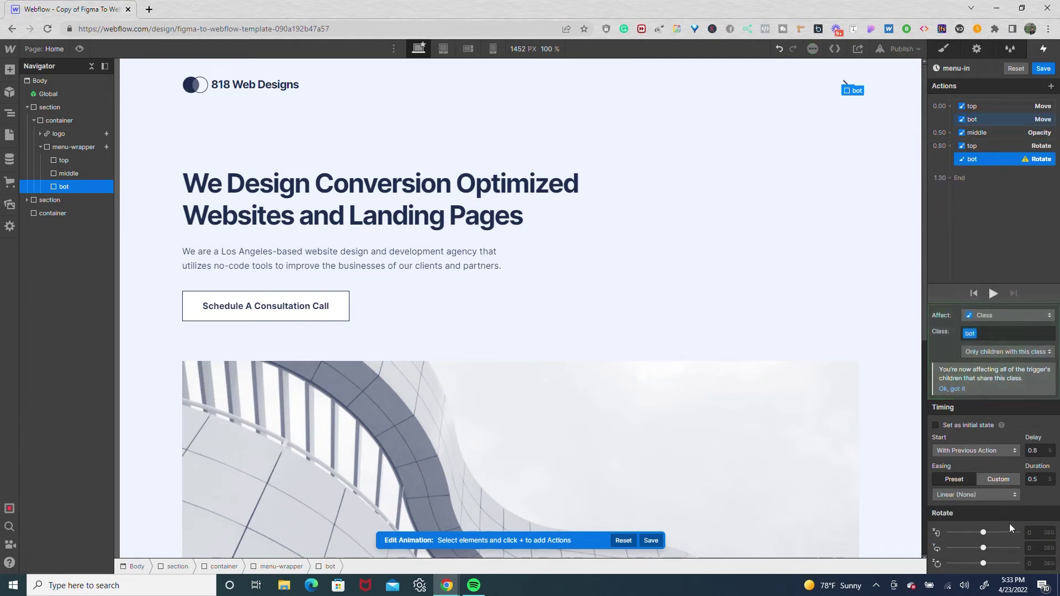
click(1031, 563)
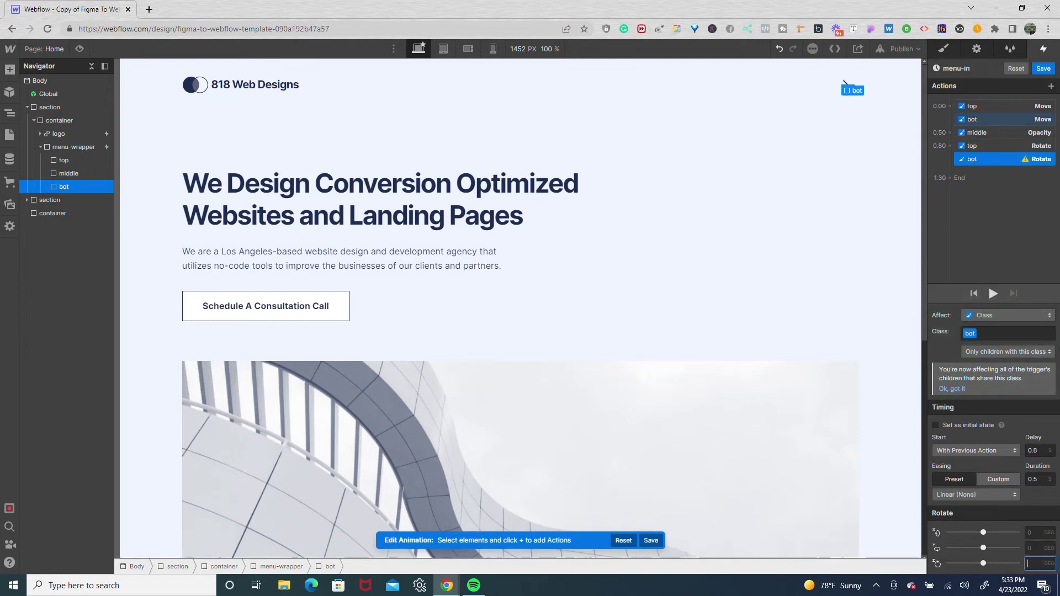
text(-45)
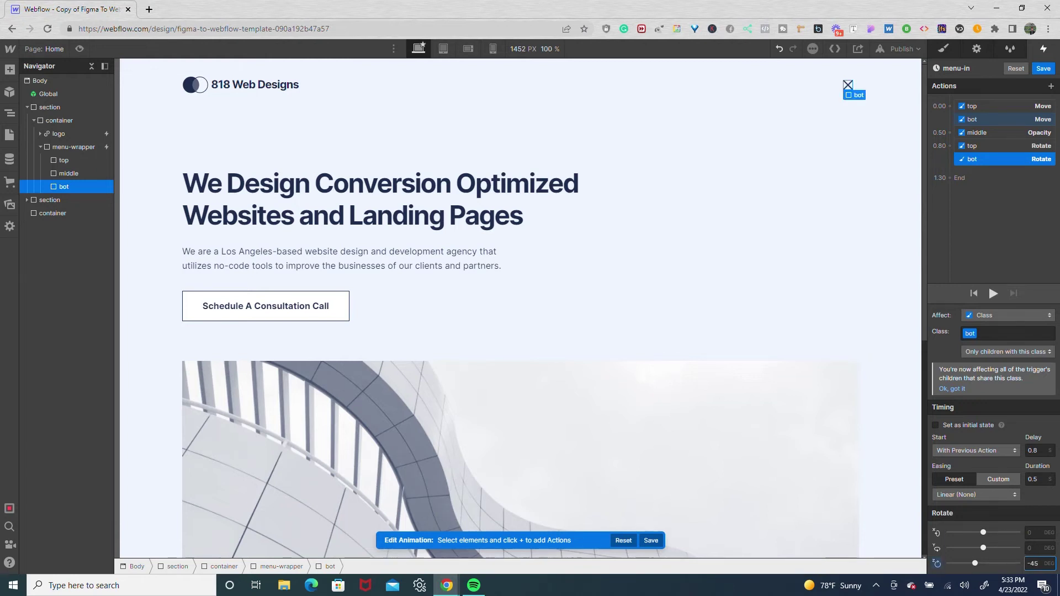
click(1005, 497)
click(967, 302)
- Play the finished menu-in animation from the start and save it
click(965, 259)
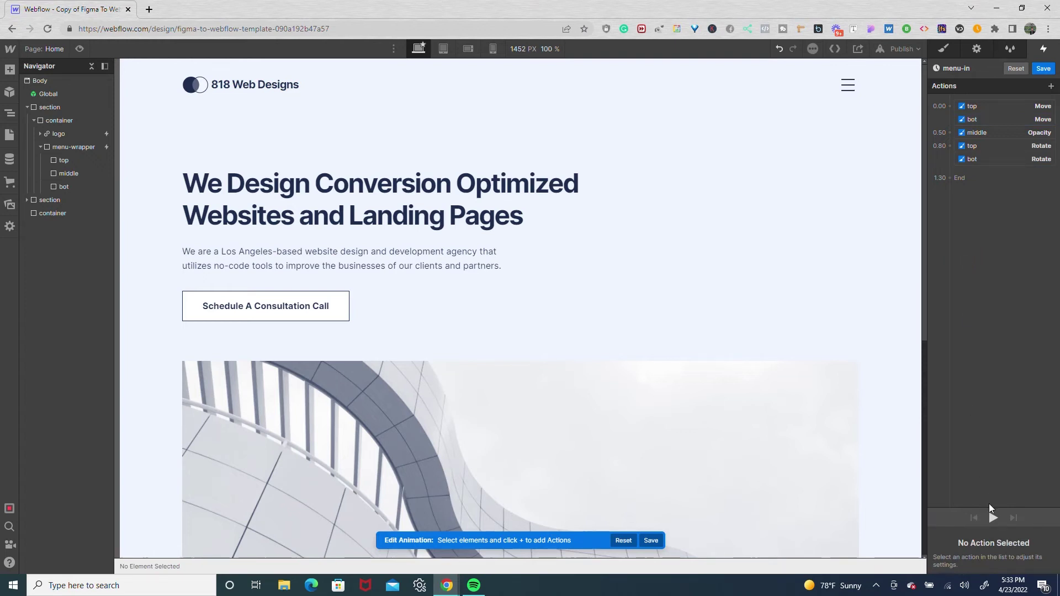
click(990, 517)
click(1043, 68)
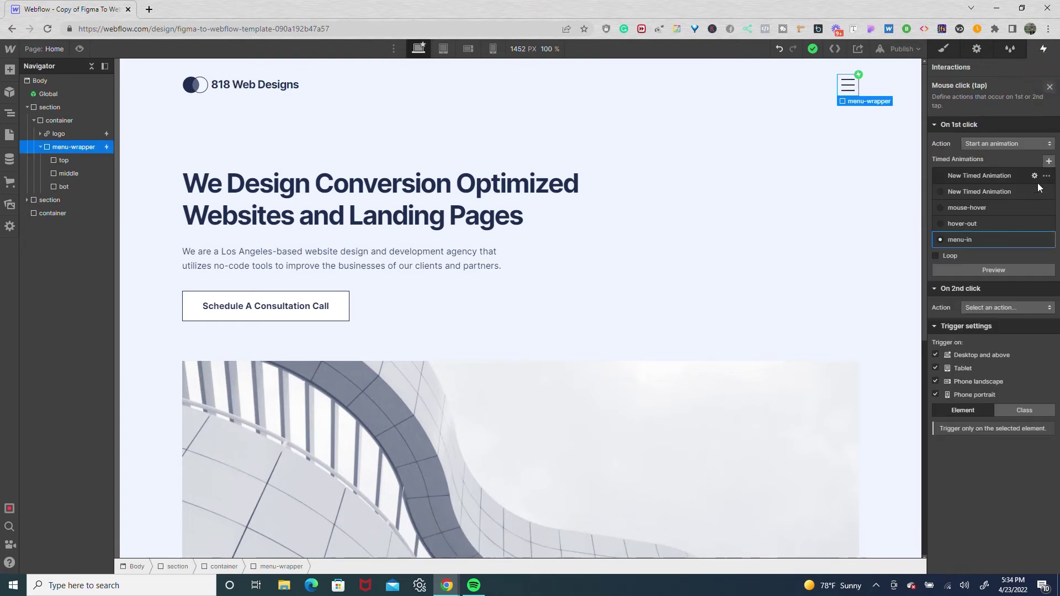
- Set the second click on the menu wrapper to start an animation and create a new timed animation named menu-out
click(1019, 302)
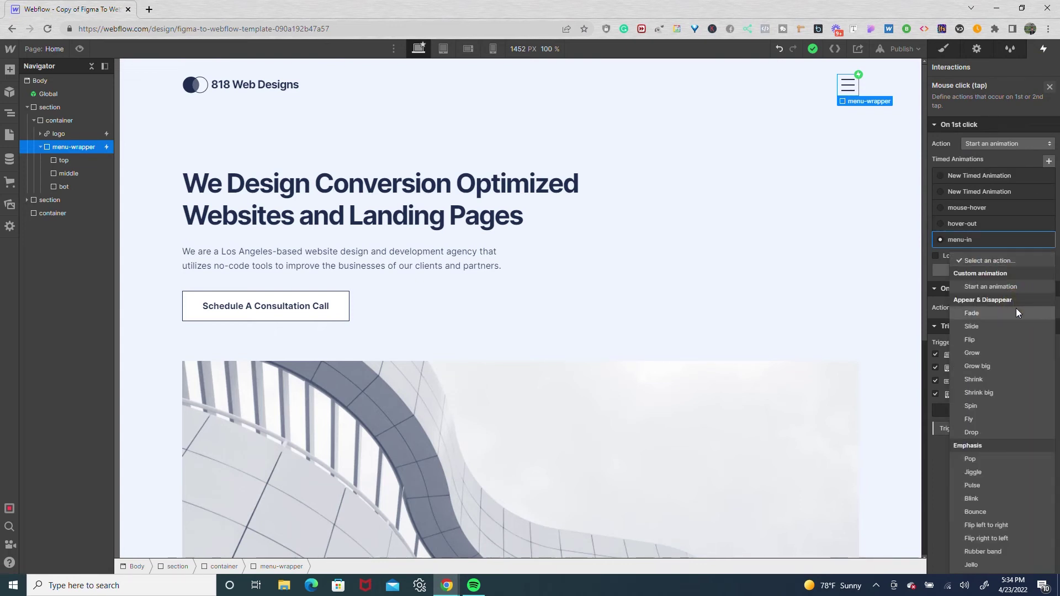
click(1012, 289)
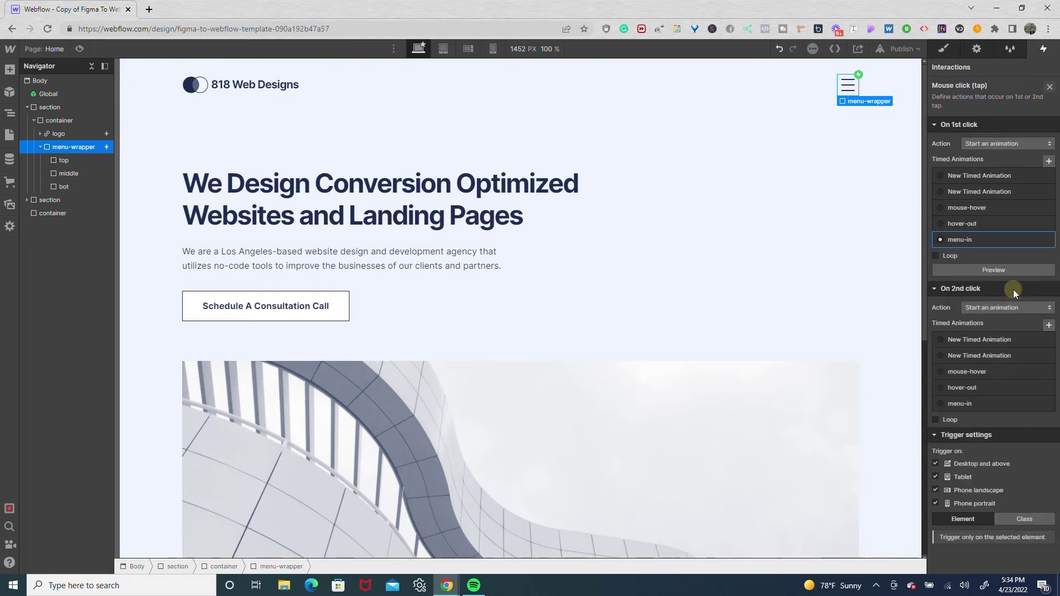
click(1048, 325)
text(menu-out)
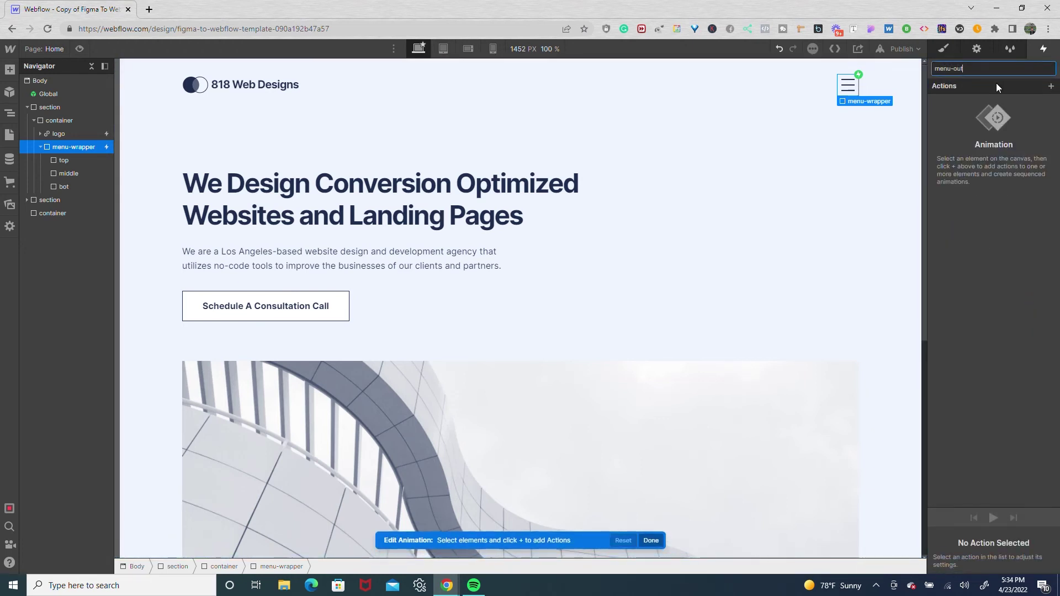
key(Return)
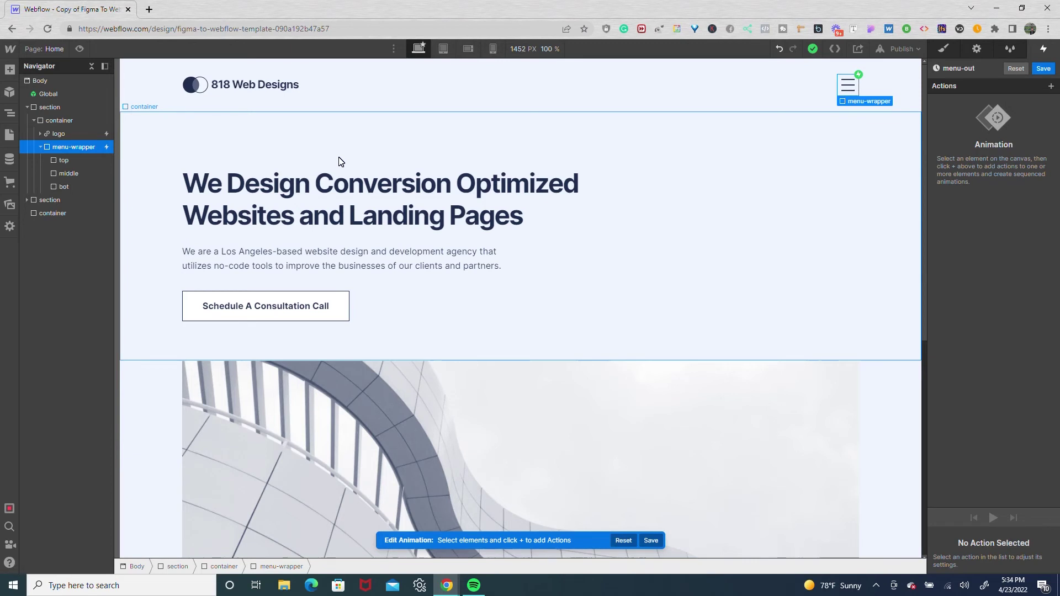
- Add a Rotate action for the top line to menu-out, with 0 degrees around Z and Out Quart easing
click(56, 160)
click(1050, 86)
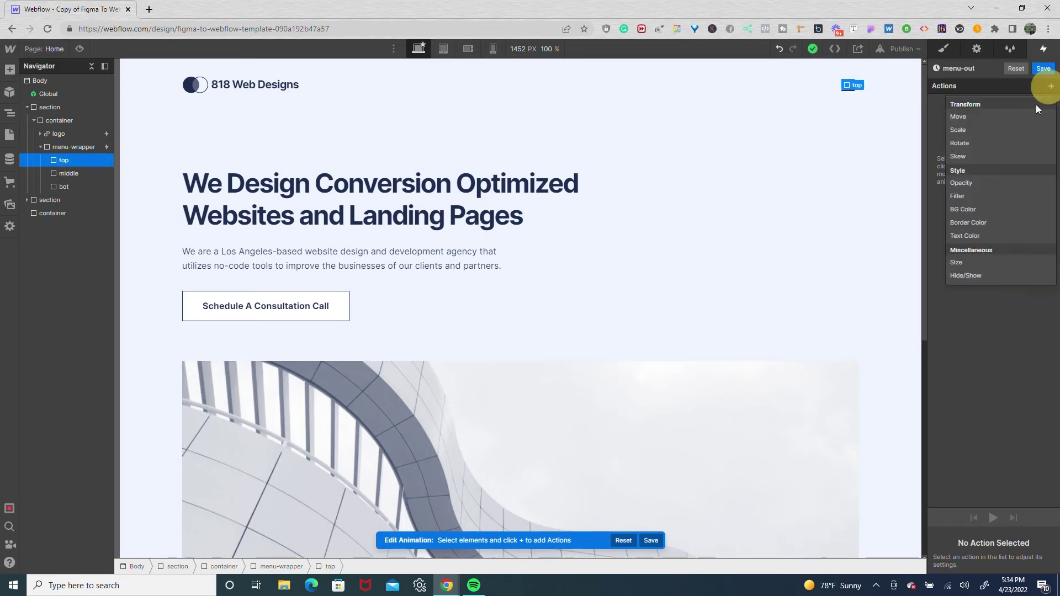
click(1016, 143)
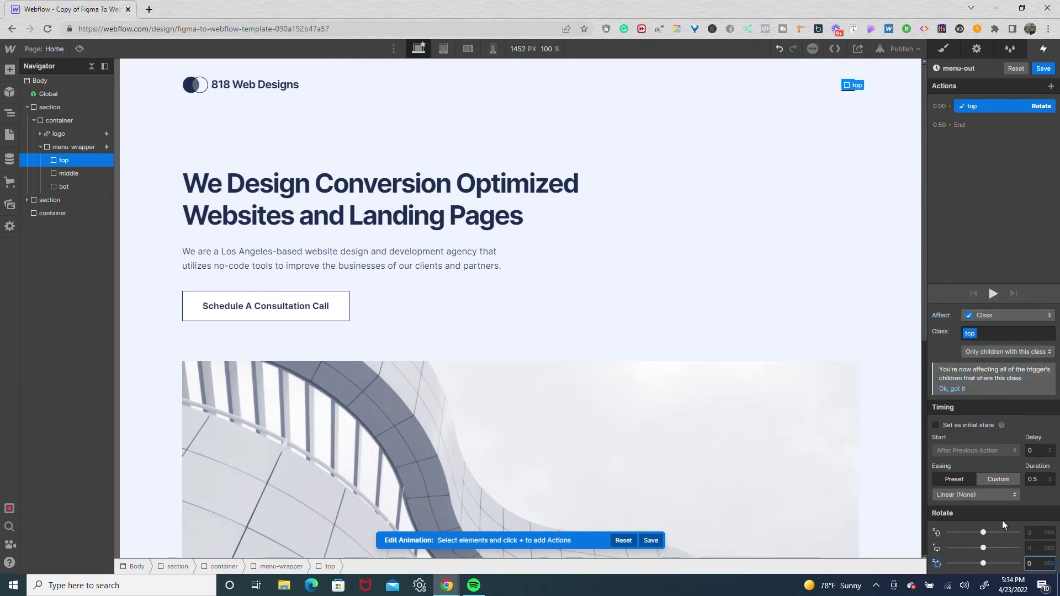
click(999, 496)
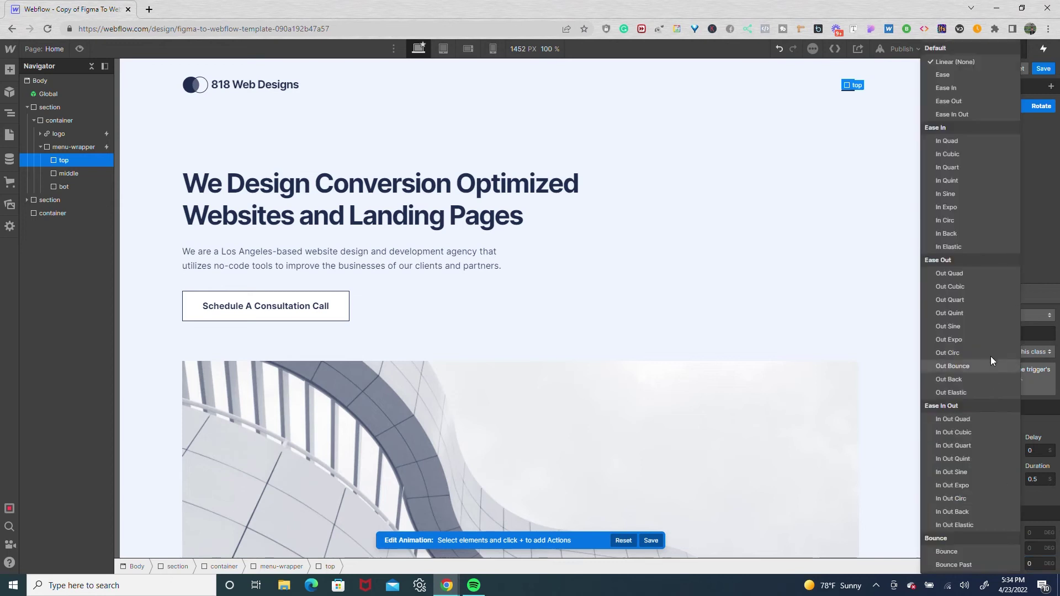
click(986, 305)
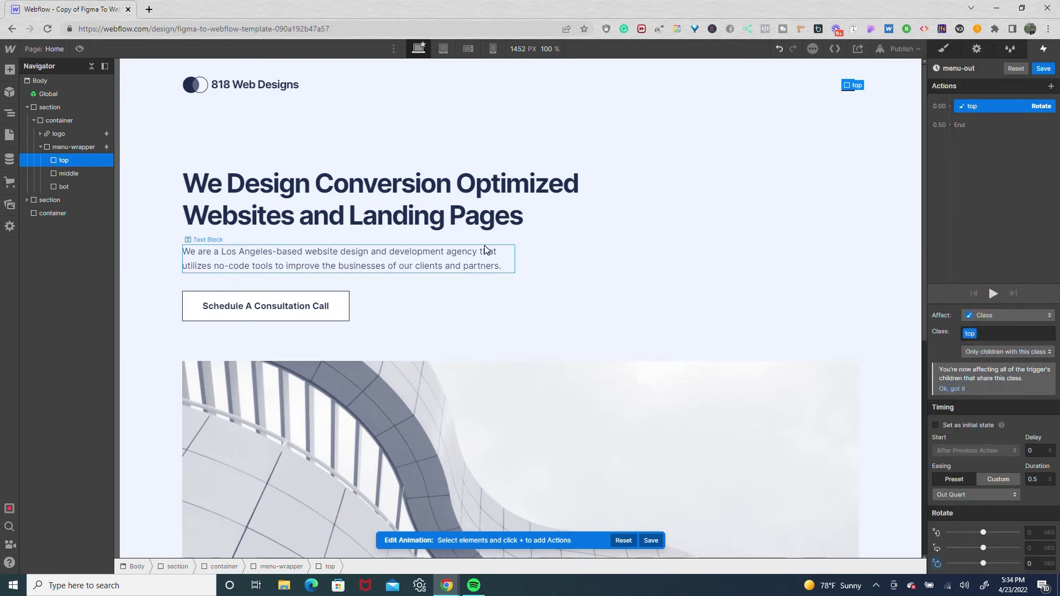
- Add a Rotate action for the bottom line alongside the top line's rotation, with 0 degrees around Z and Out Quart easing
click(69, 186)
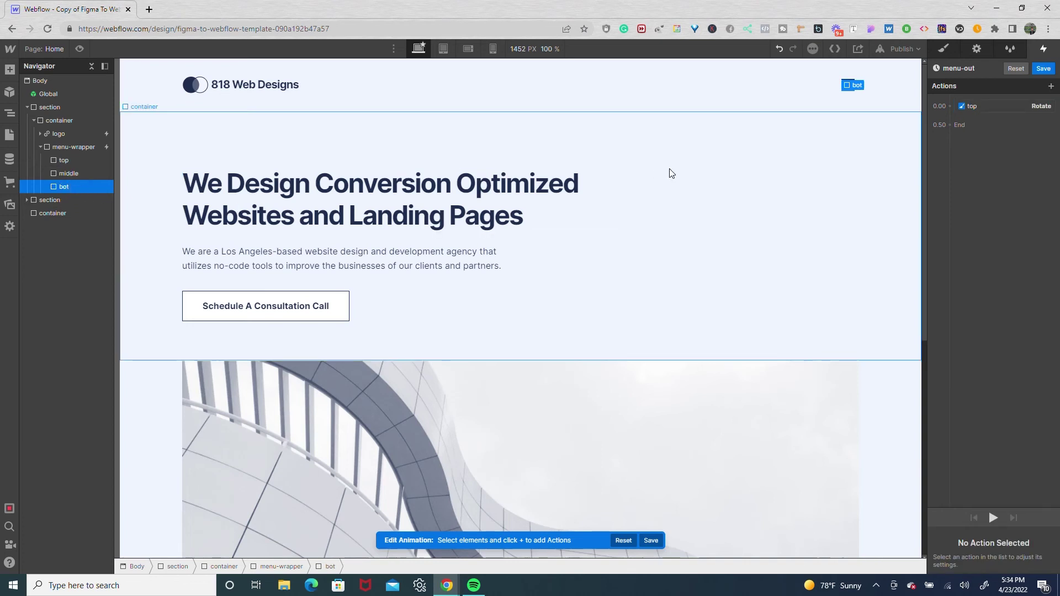
click(950, 106)
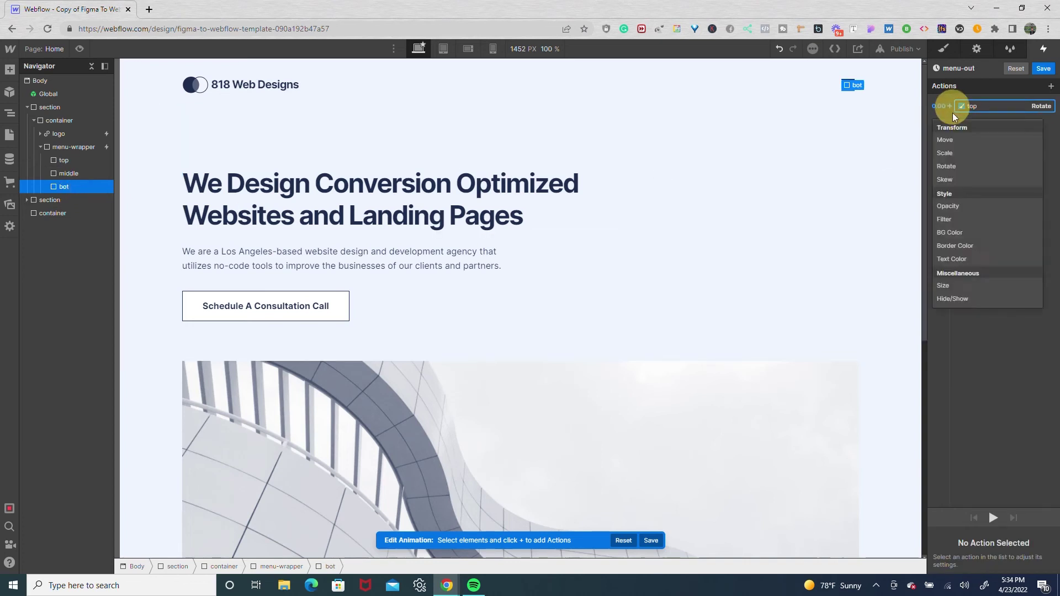
click(954, 163)
click(1032, 563)
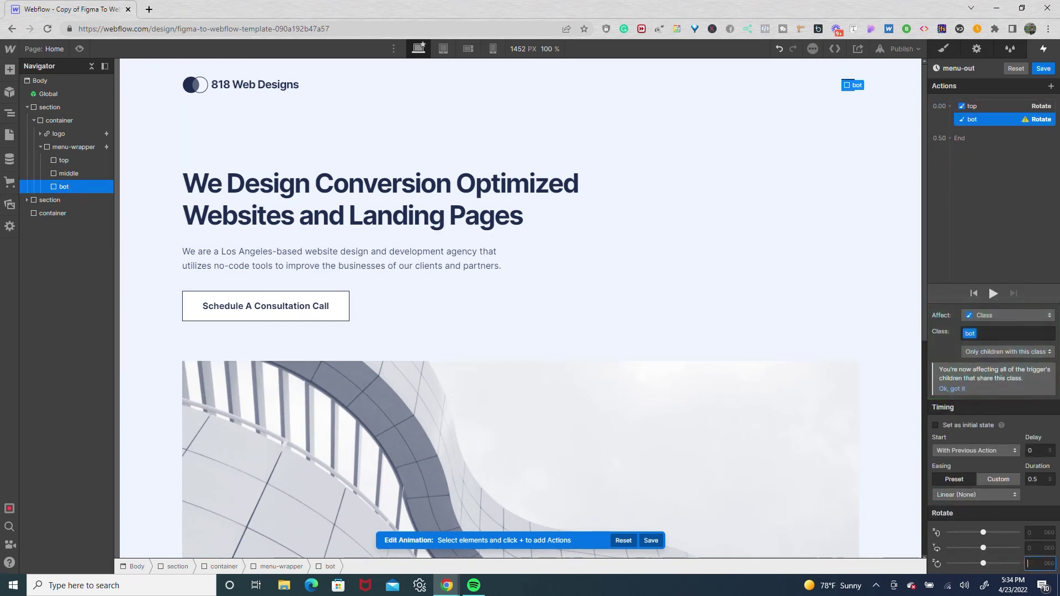
text(0)
click(1015, 495)
click(971, 301)
- Add an Opacity action for the middle line after the two rotations, with 100% opacity and Out Quart easing
click(59, 174)
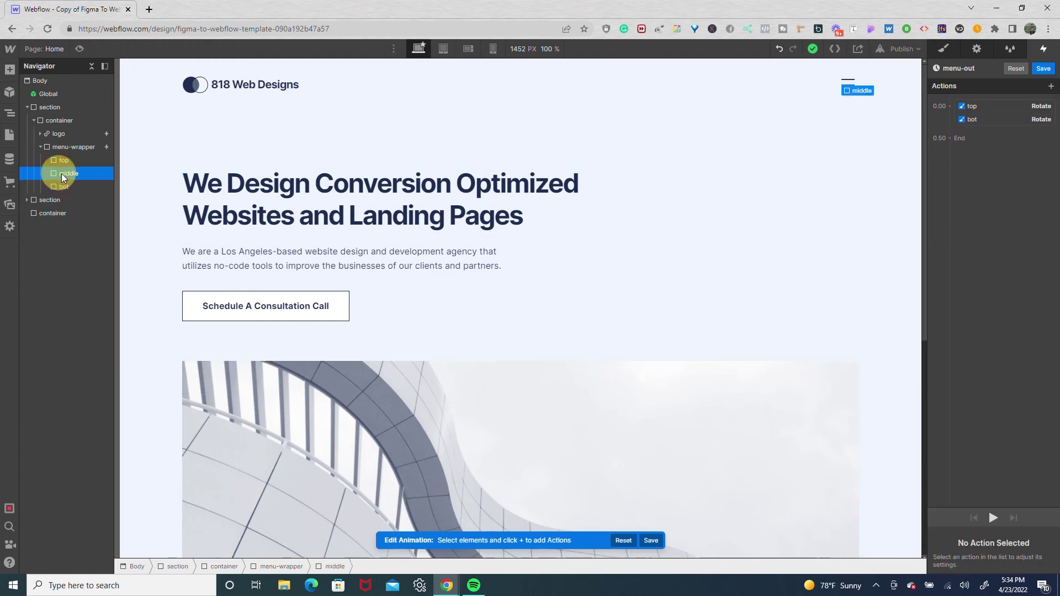
click(960, 138)
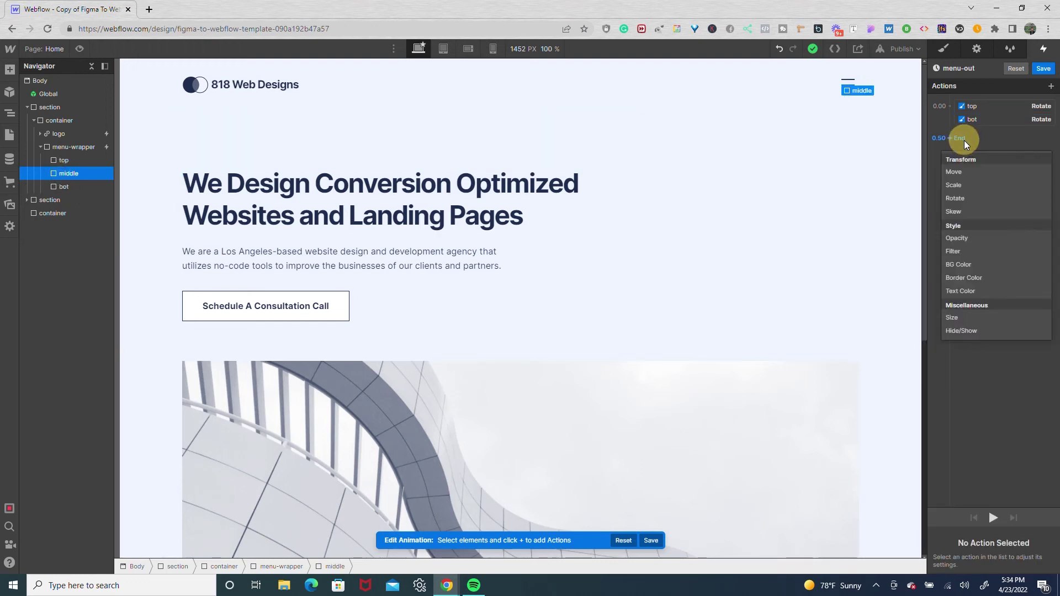
click(959, 239)
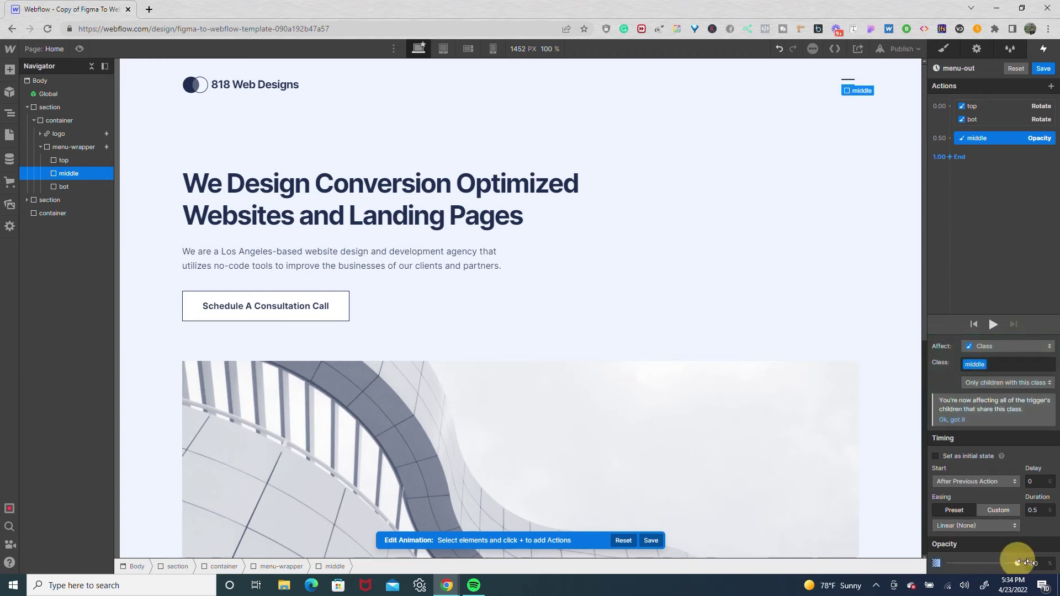
click(1012, 527)
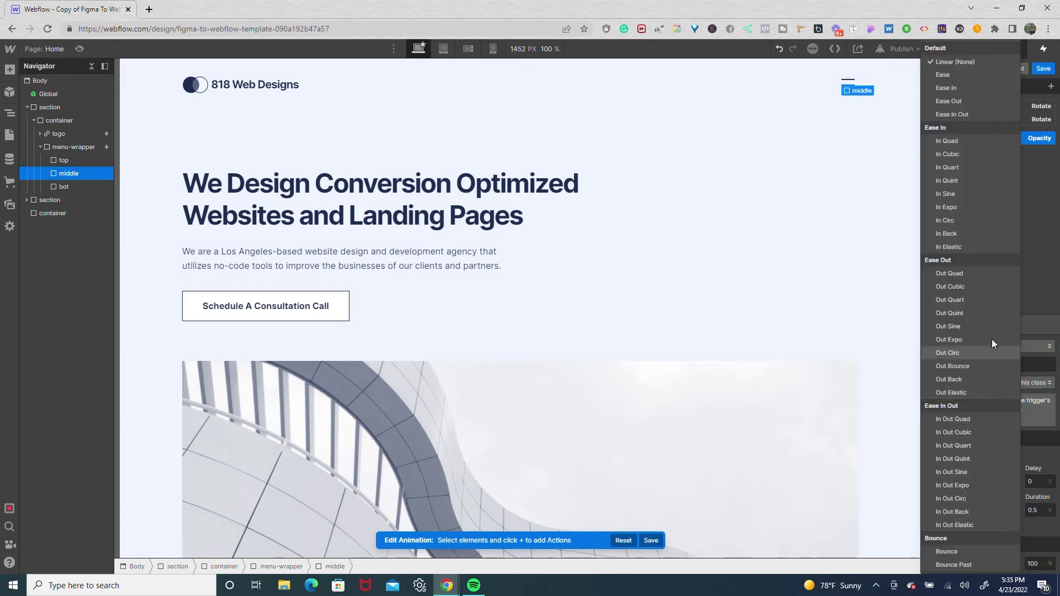
click(988, 301)
- Make the middle line's Opacity action start with the previous action after a delay of 0.5 s
click(971, 482)
click(969, 493)
click(1037, 482)
text(.5)
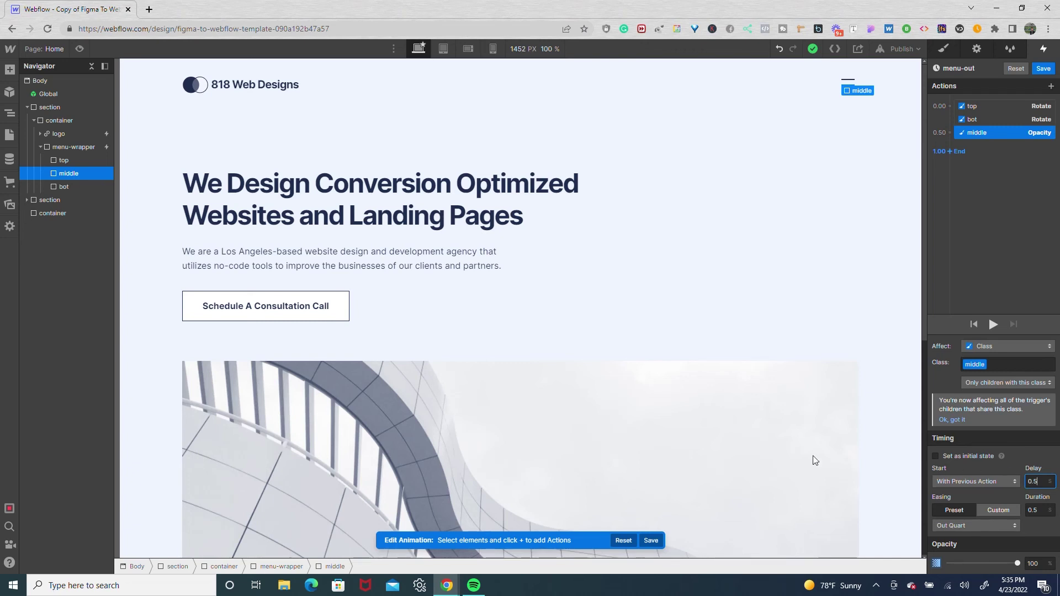
- Add a Move action for the top line alongside the middle line's Opacity, with 0 px on the Y axis and Out Quart easing
click(58, 160)
click(950, 133)
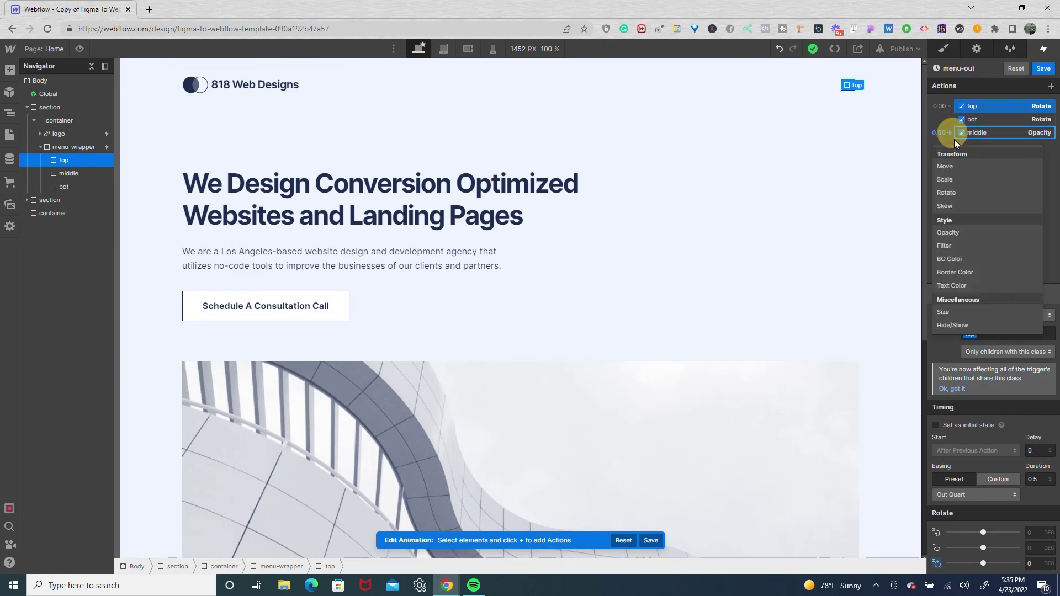
click(959, 165)
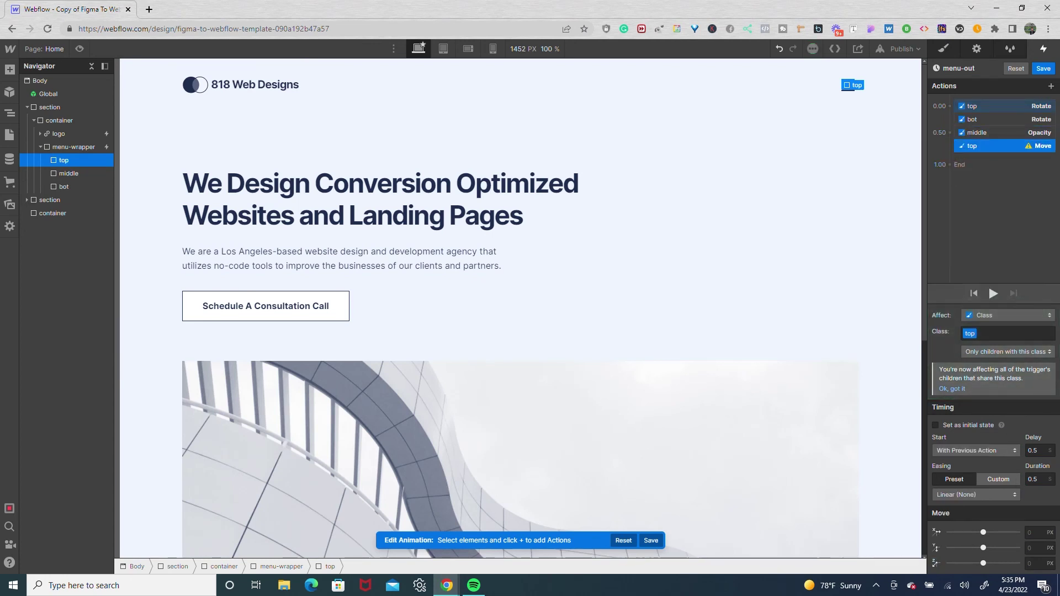
click(1028, 548)
click(975, 496)
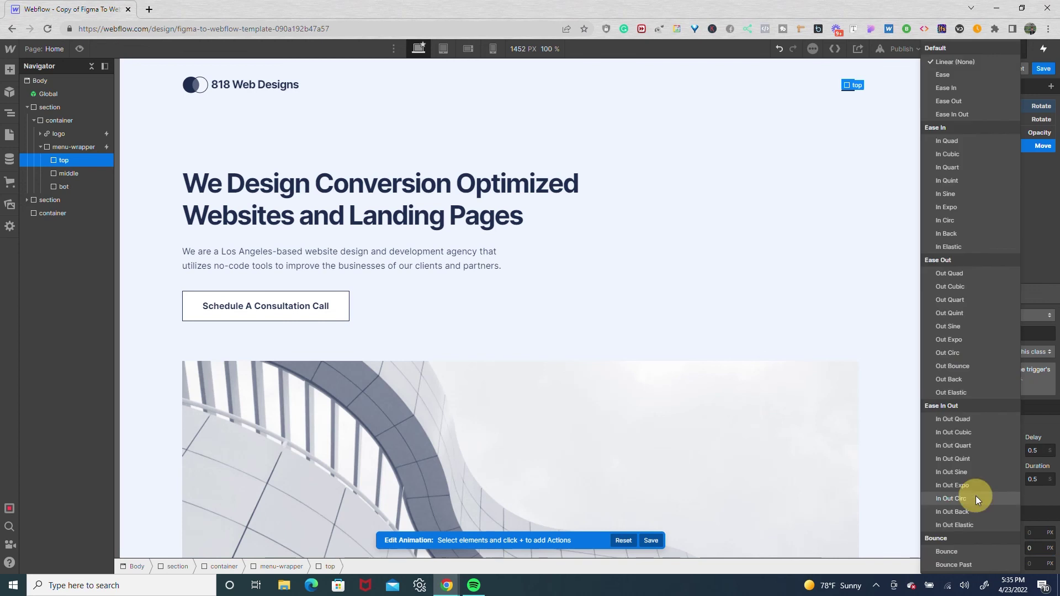
click(968, 303)
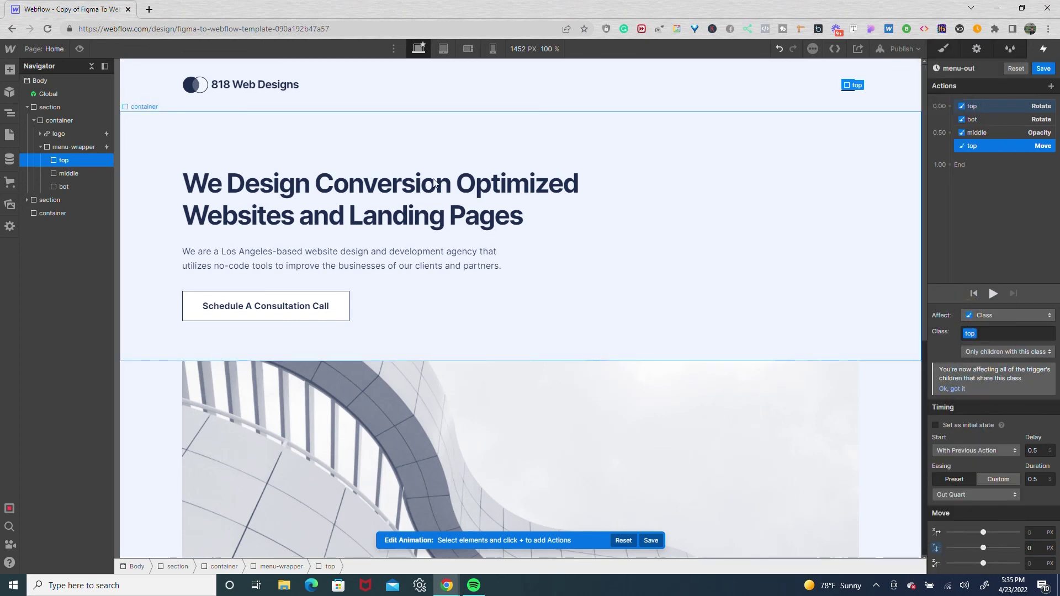
- Add a Move action for the bottom line at the same 0.5 s point, with 0 px on the Y axis and Out Quart easing
click(82, 186)
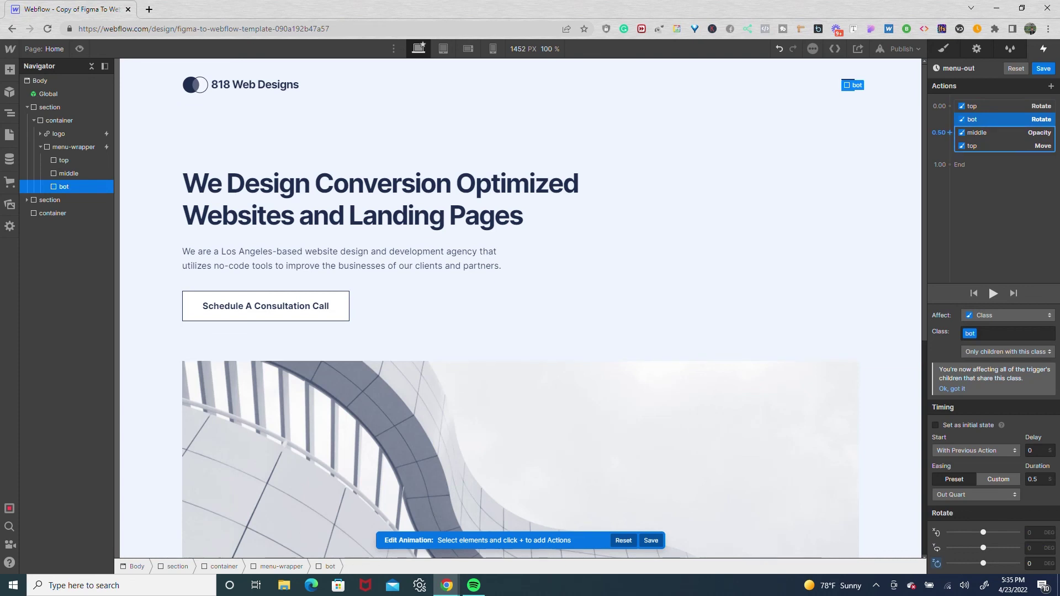
click(947, 133)
click(944, 166)
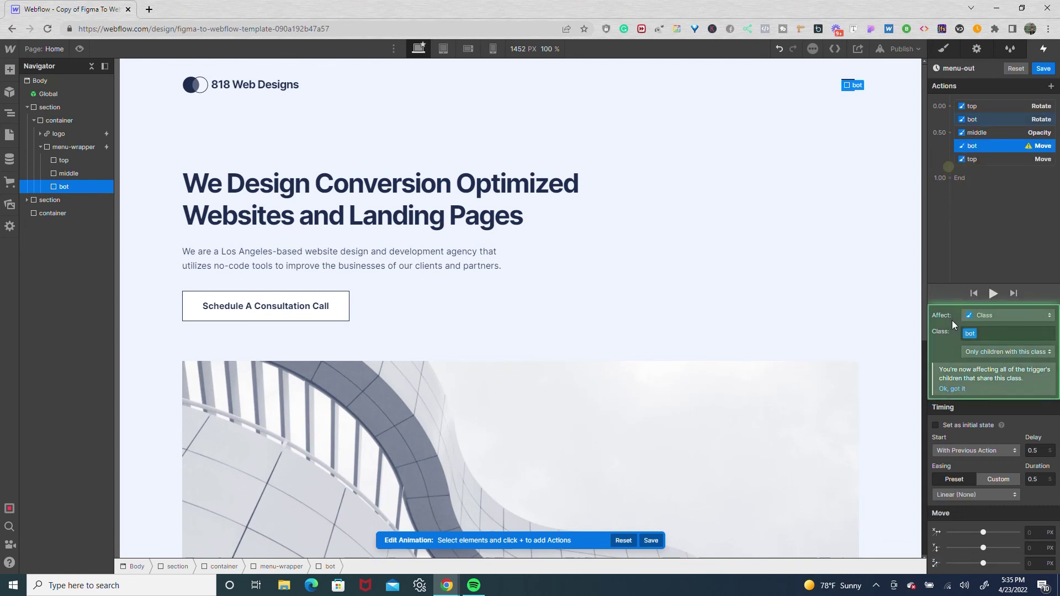
click(1033, 548)
text(0)
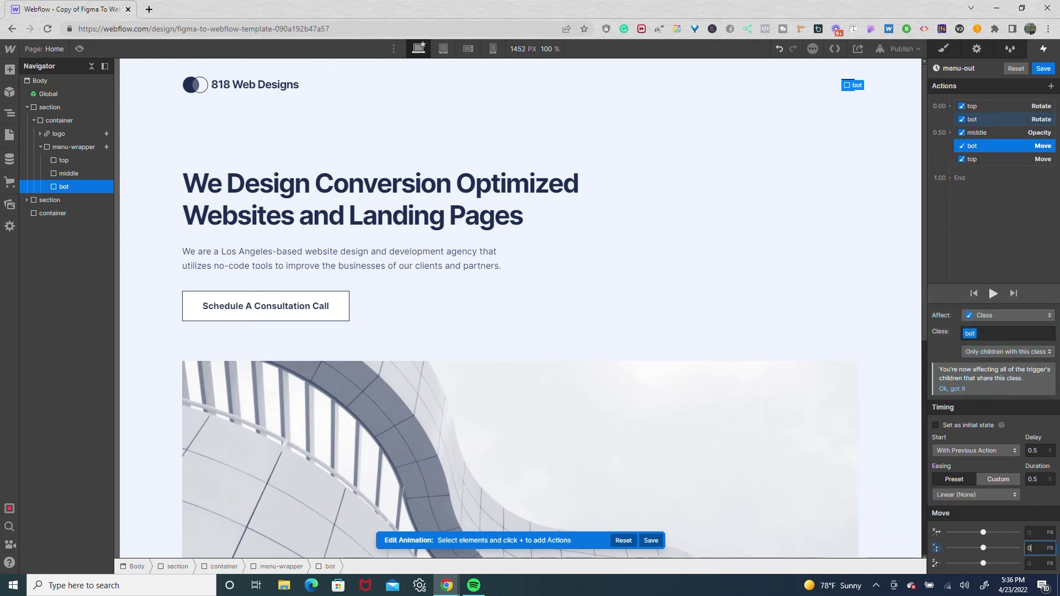
click(1002, 493)
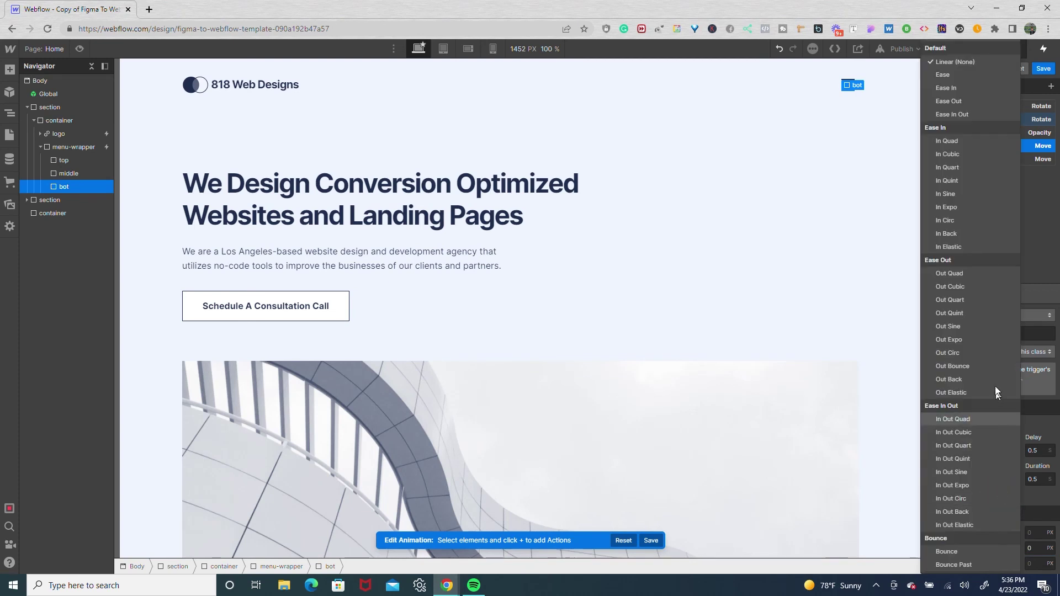
click(975, 304)
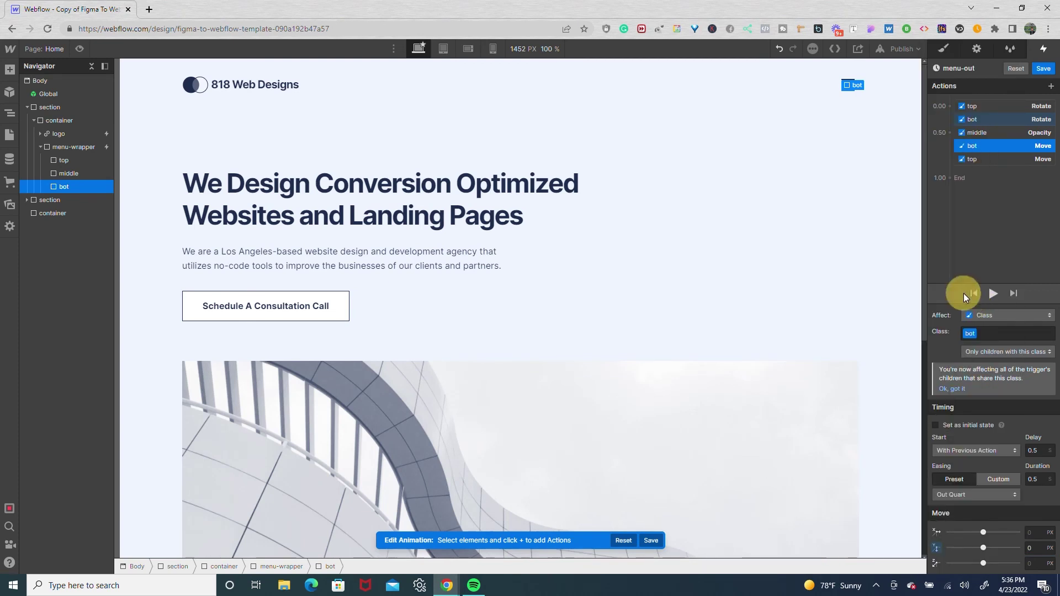
- Save the menu-out animation and test opening and closing the hamburger icon in the page preview
click(1043, 68)
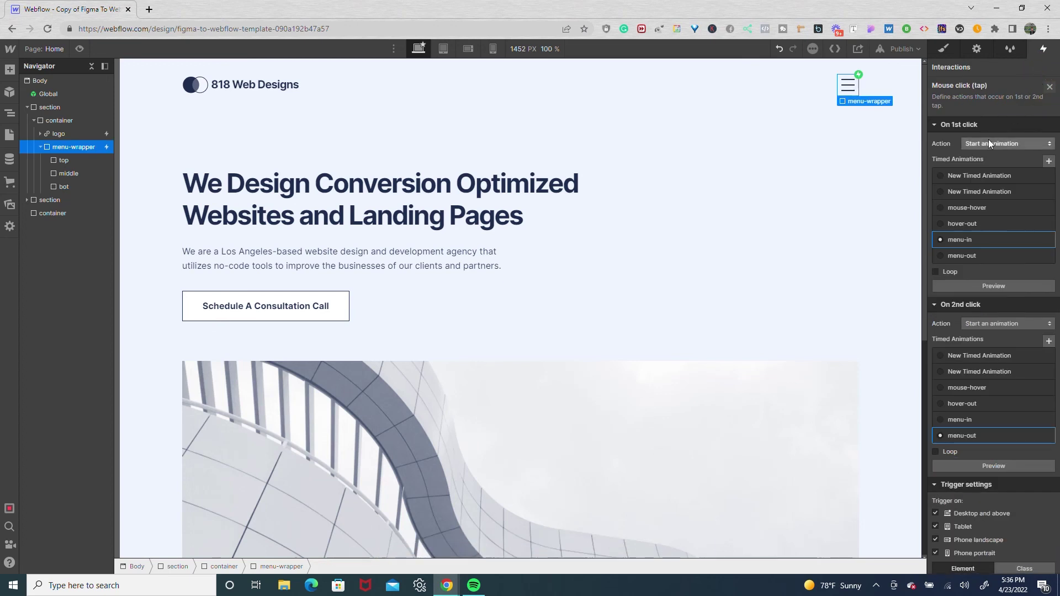
click(79, 49)
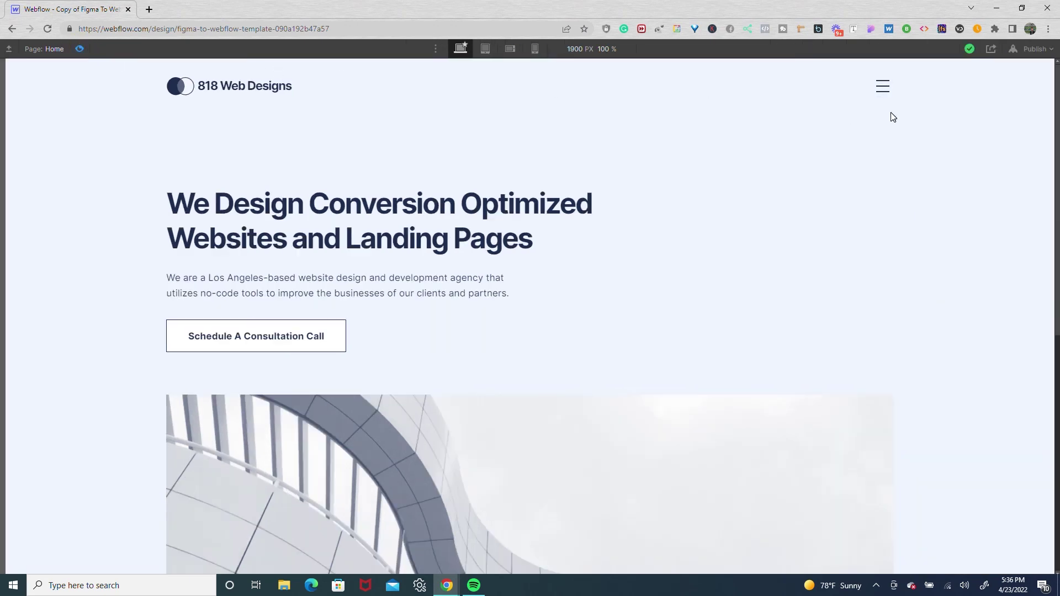
click(882, 88)
click(881, 87)
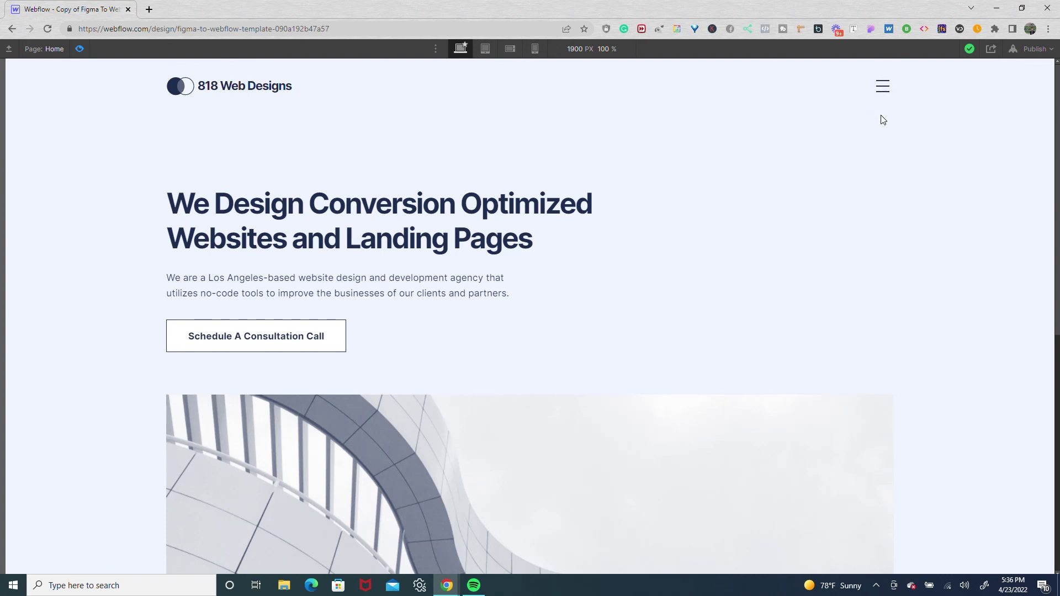